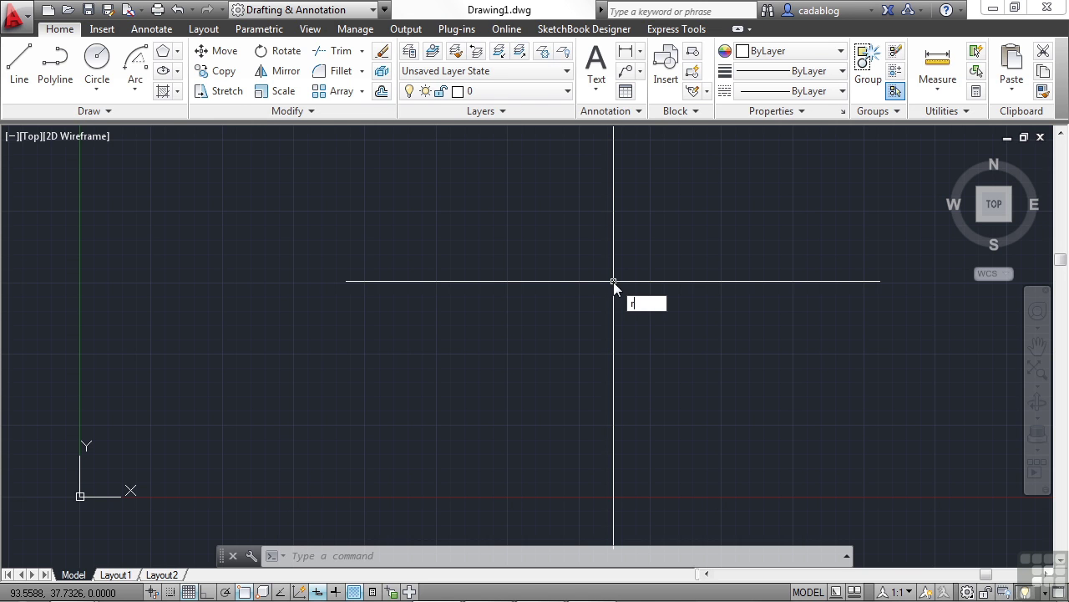
# Open the Rotation Examples.dwg drawing.
pyautogui.write('e')
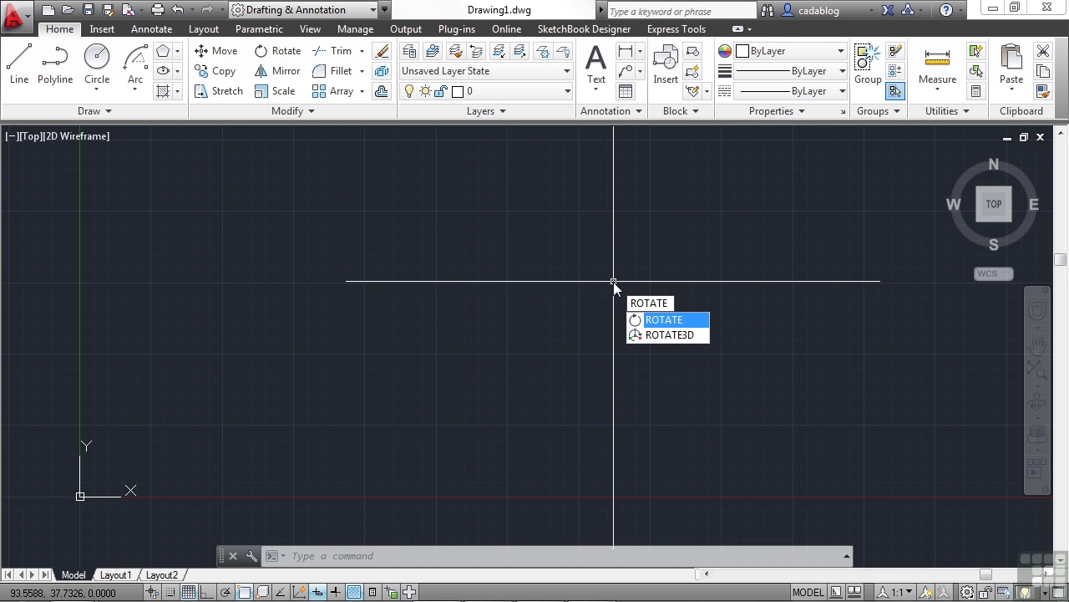
pyautogui.press('Escape')
pyautogui.write('ro')
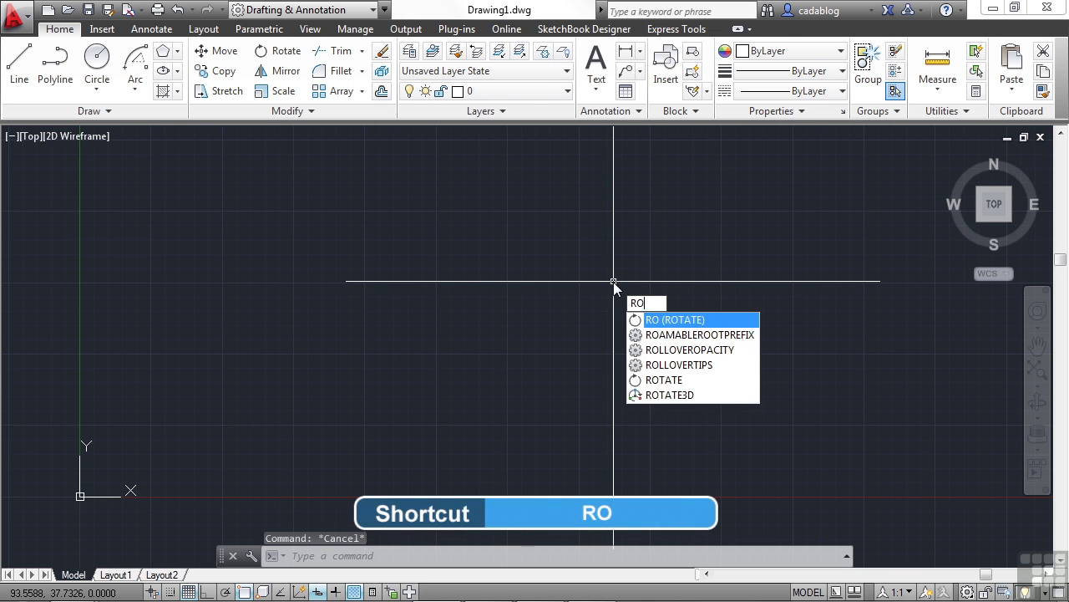
pyautogui.press('Escape')
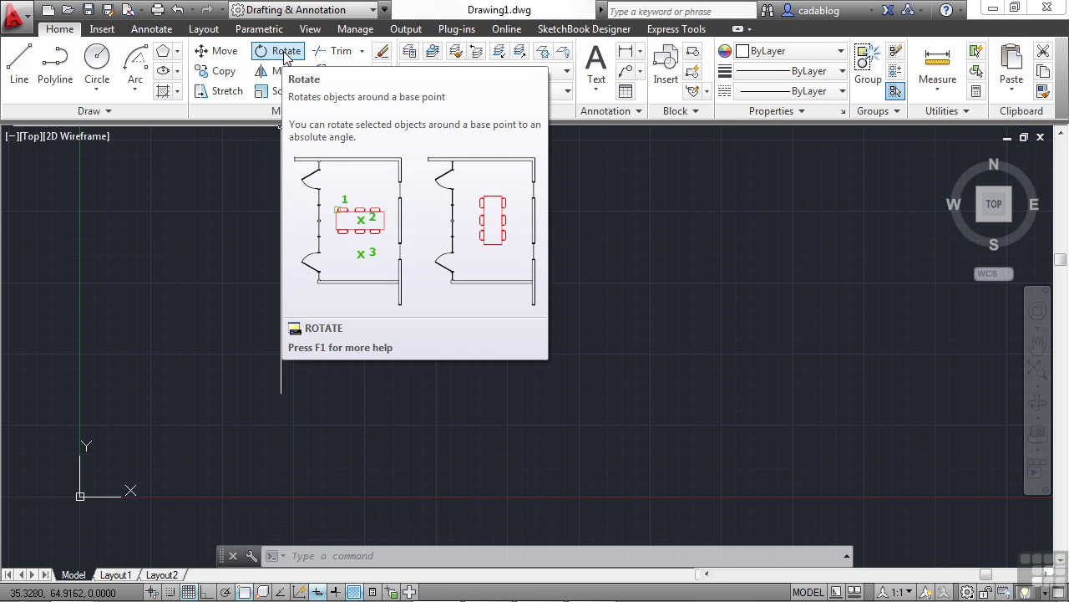
pyautogui.write('ro')
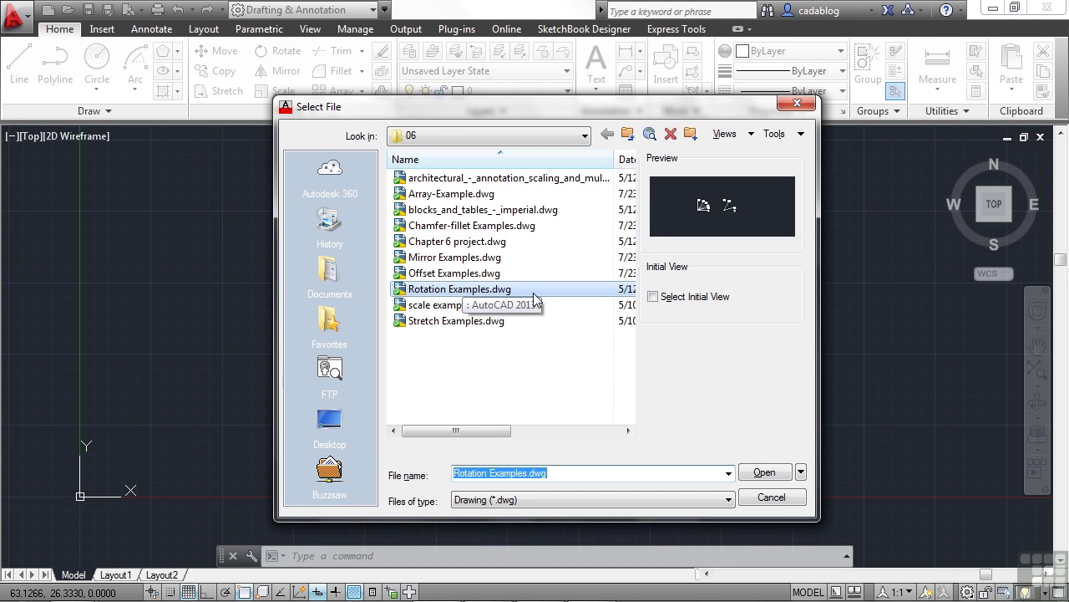
pyautogui.click(552, 293)
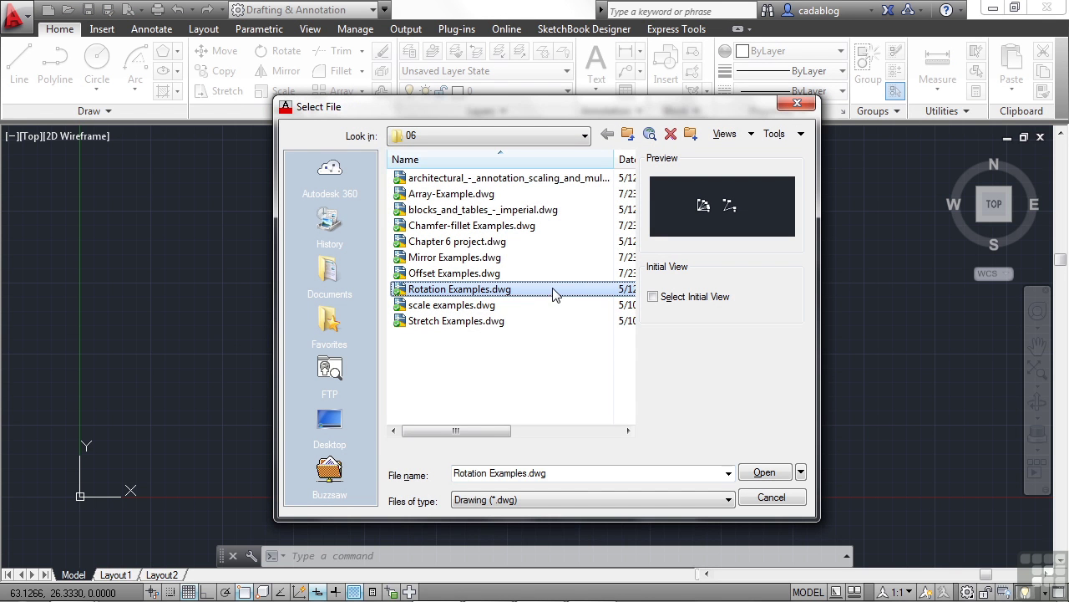
pyautogui.click(764, 473)
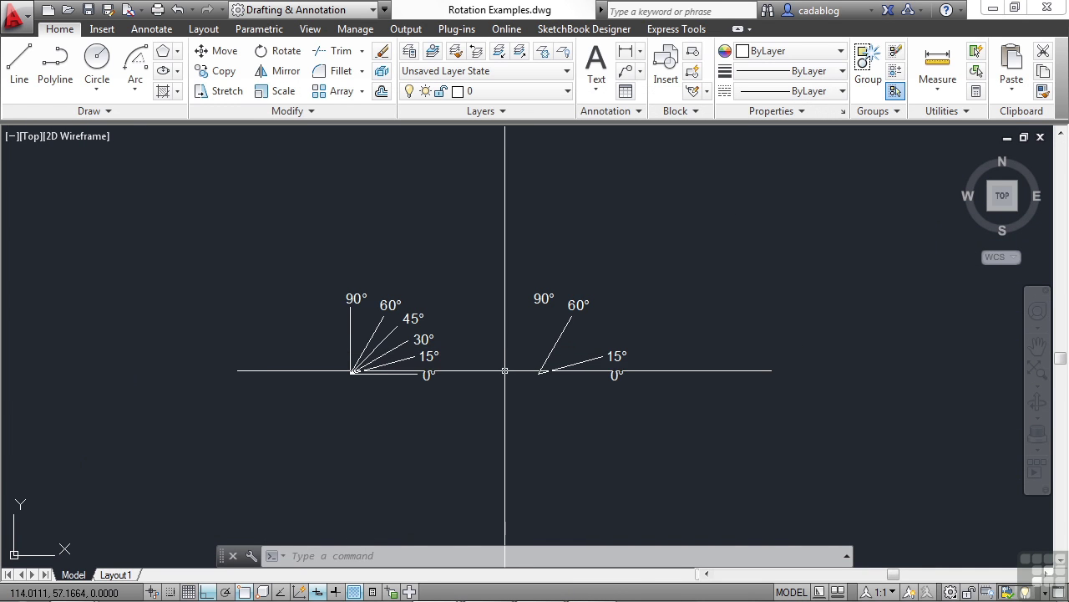
# Zoom and pan to frame the two groups of angle-labelled lines.
pyautogui.scroll(2, 506, 368)
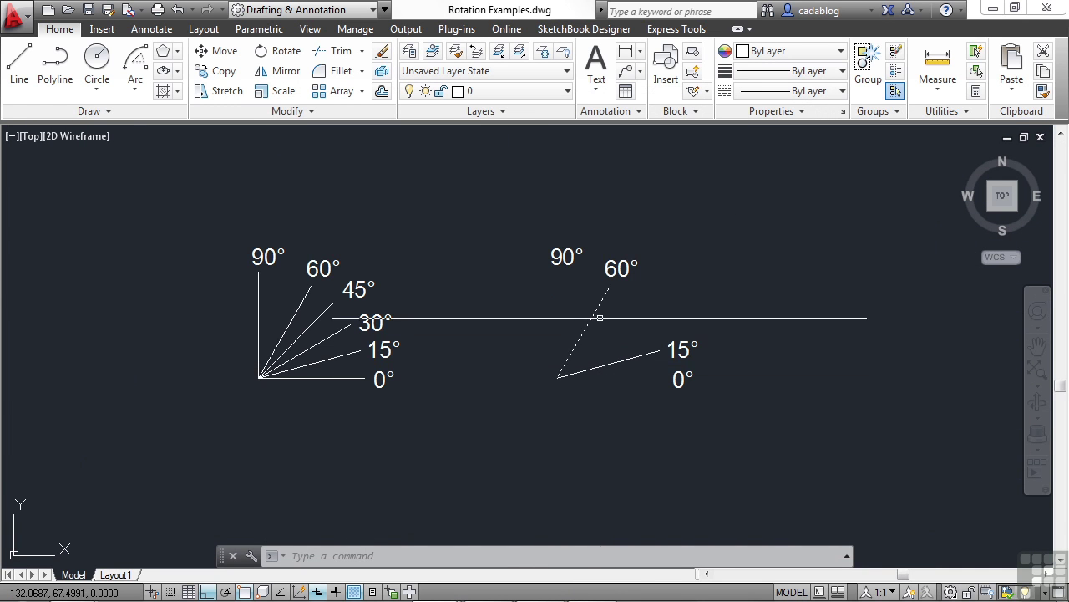
pyautogui.click(626, 266)
pyautogui.press('Escape')
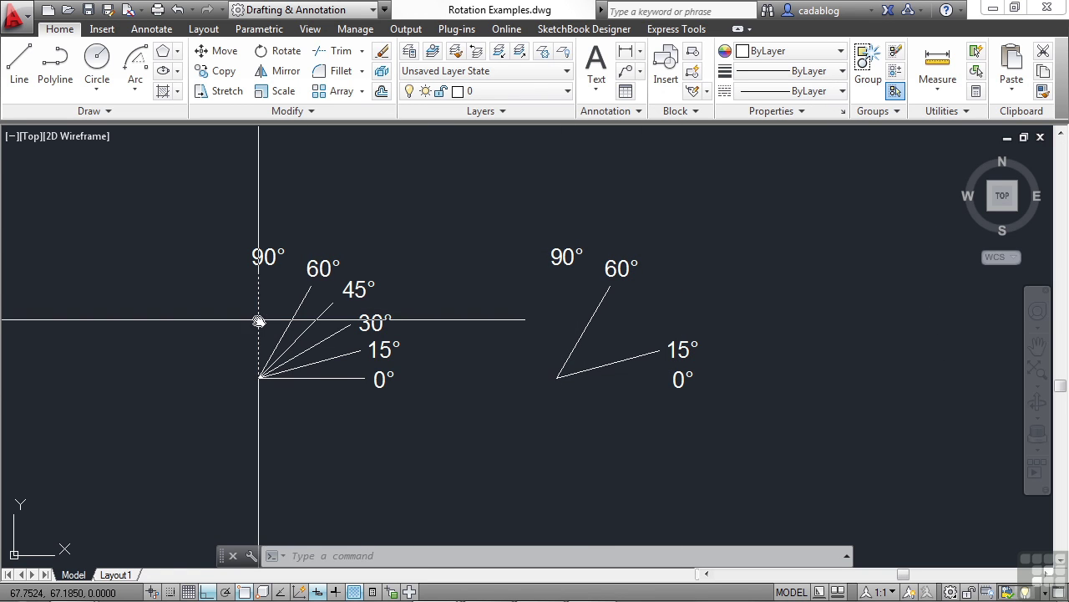
pyautogui.moveTo(258, 317); pyautogui.dragTo(292, 320, button='middle')
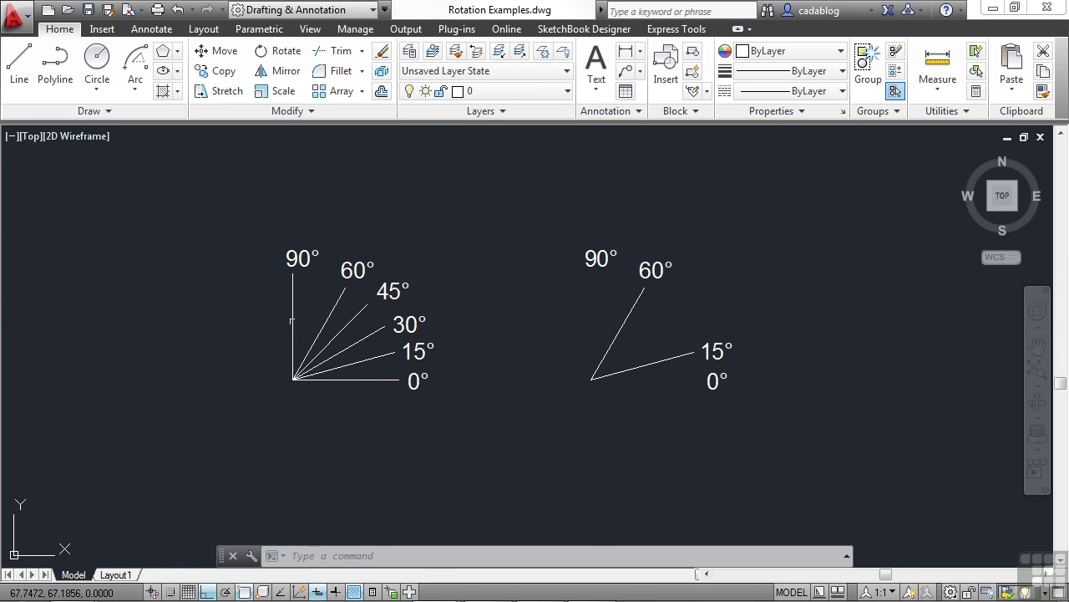
# Rotate the 0° and 15° lines 120° about their common endpoint, with Ortho off.
pyautogui.click(286, 52)
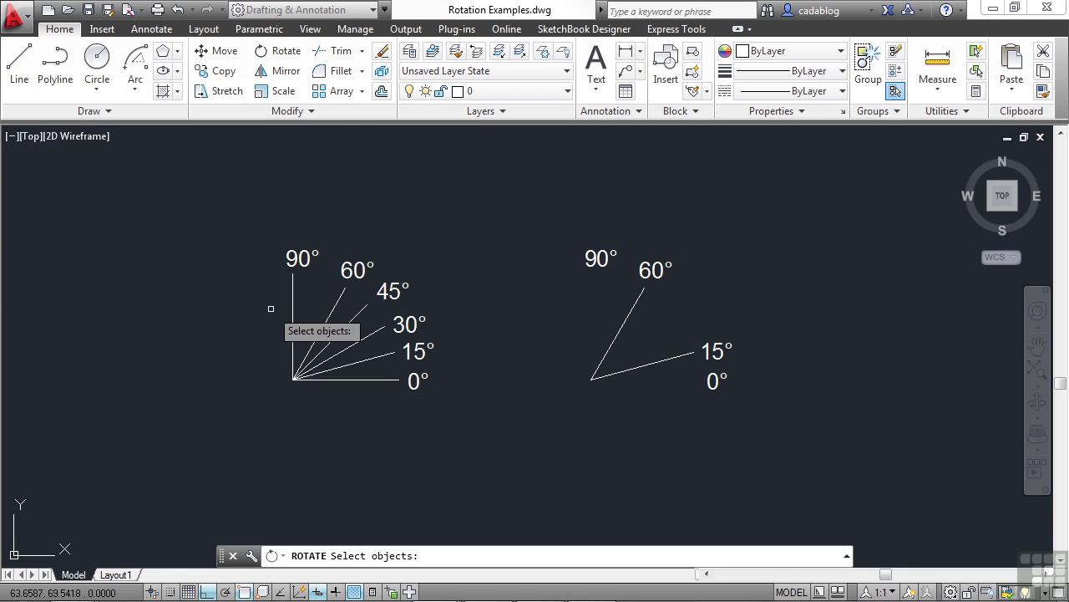
pyautogui.scroll(2, 288, 326)
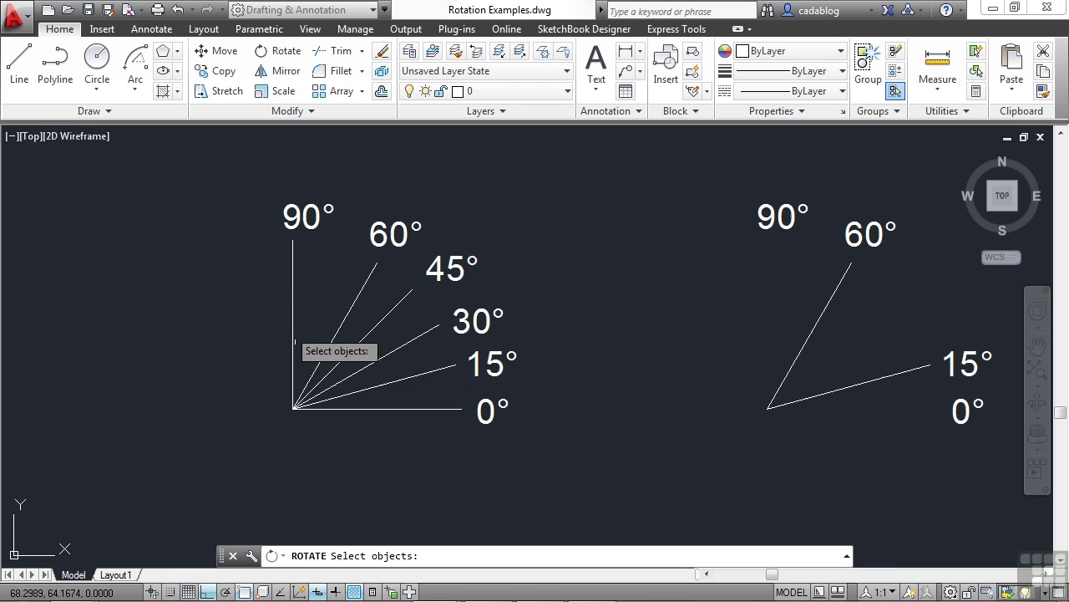
pyautogui.click(375, 406)
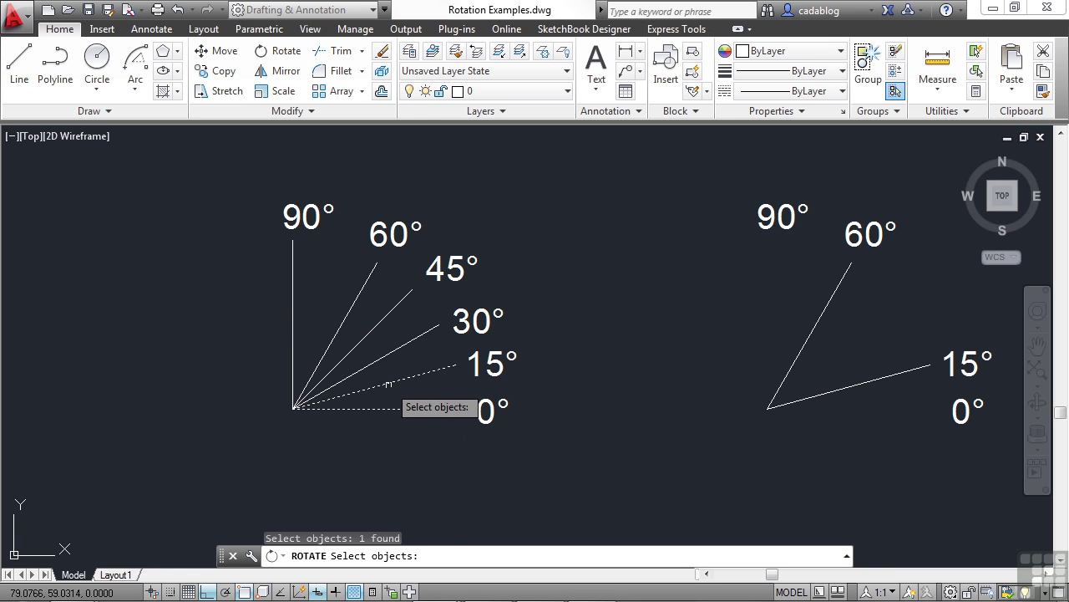
pyautogui.click(390, 383)
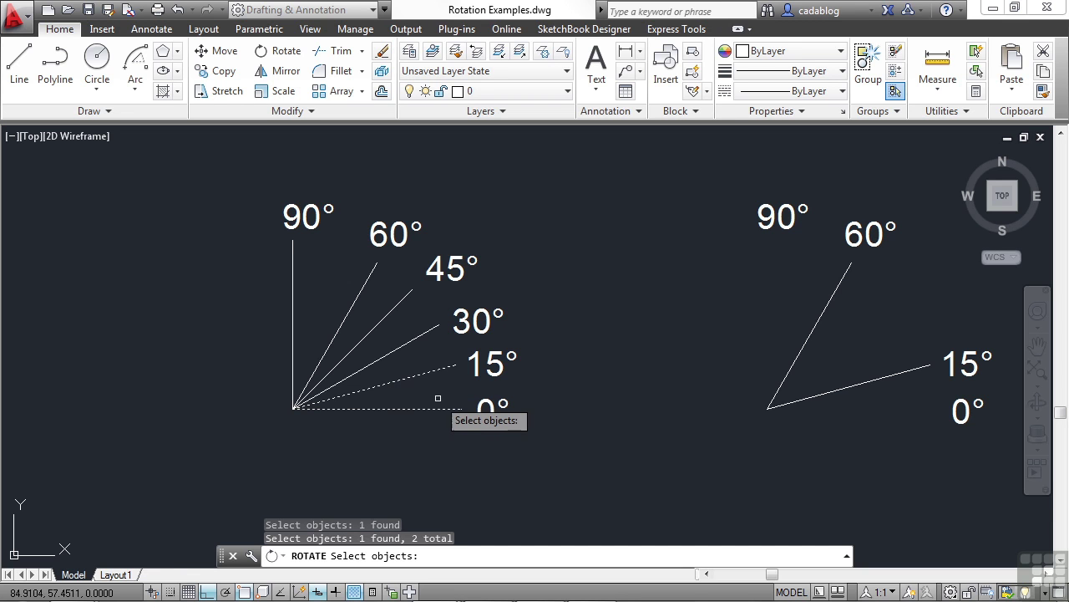
pyautogui.press('Return')
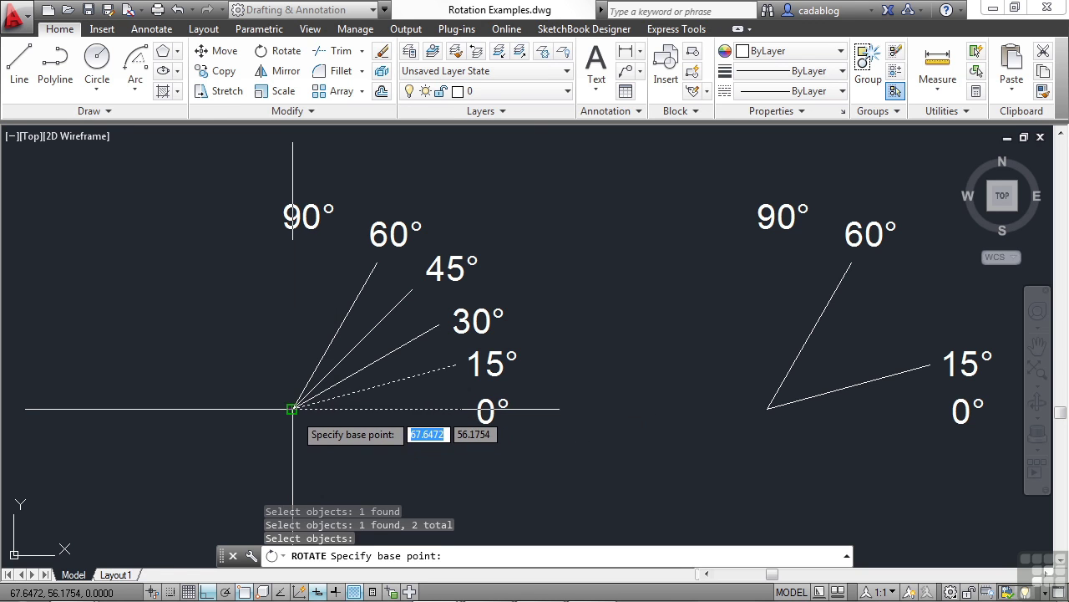
pyautogui.click(293, 408)
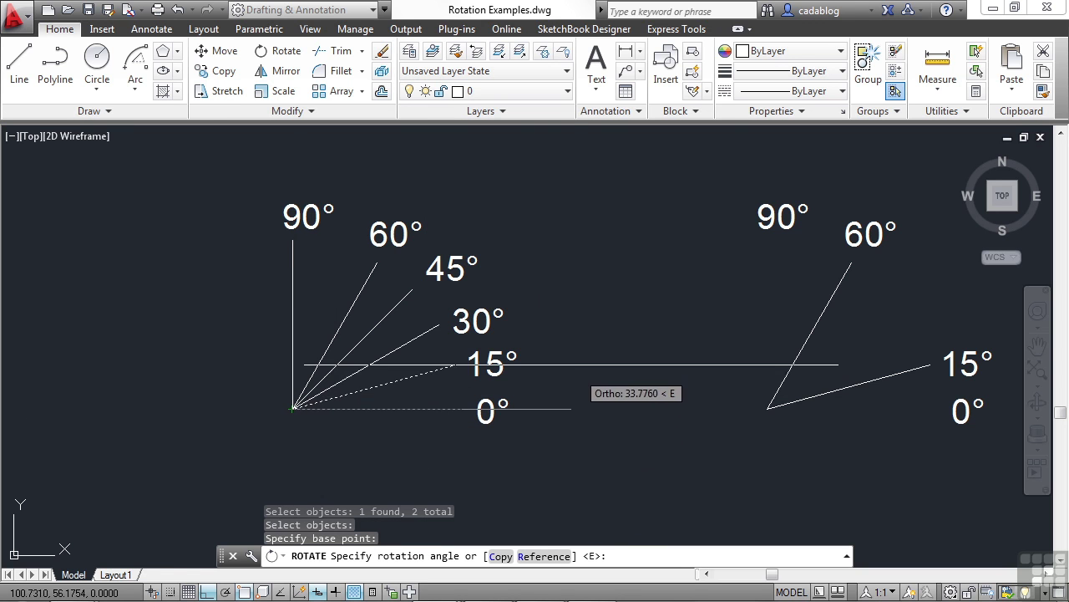
pyautogui.press('F8')
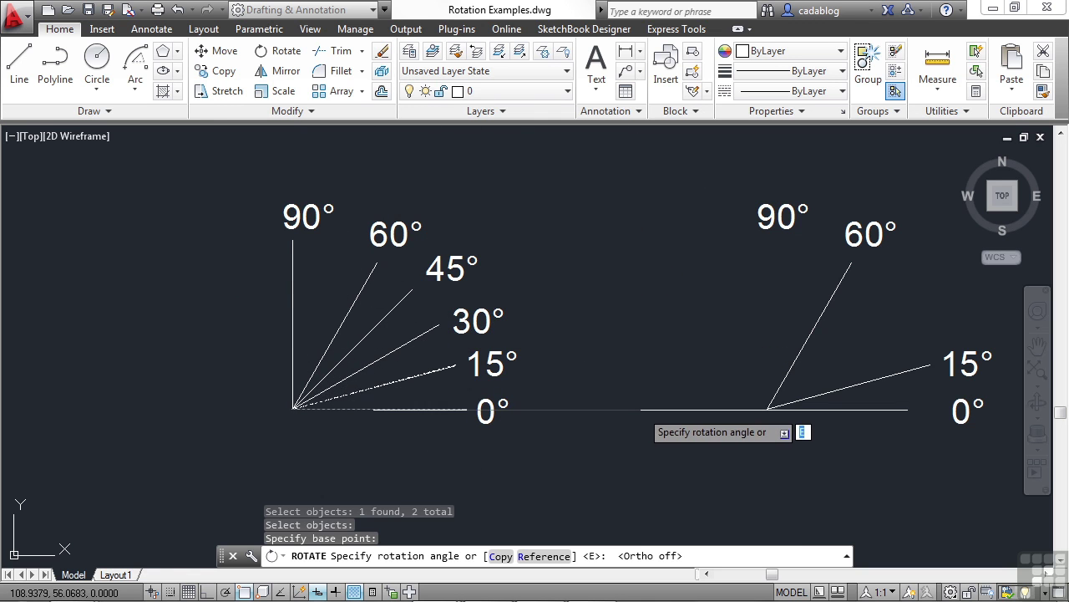
pyautogui.write('120')
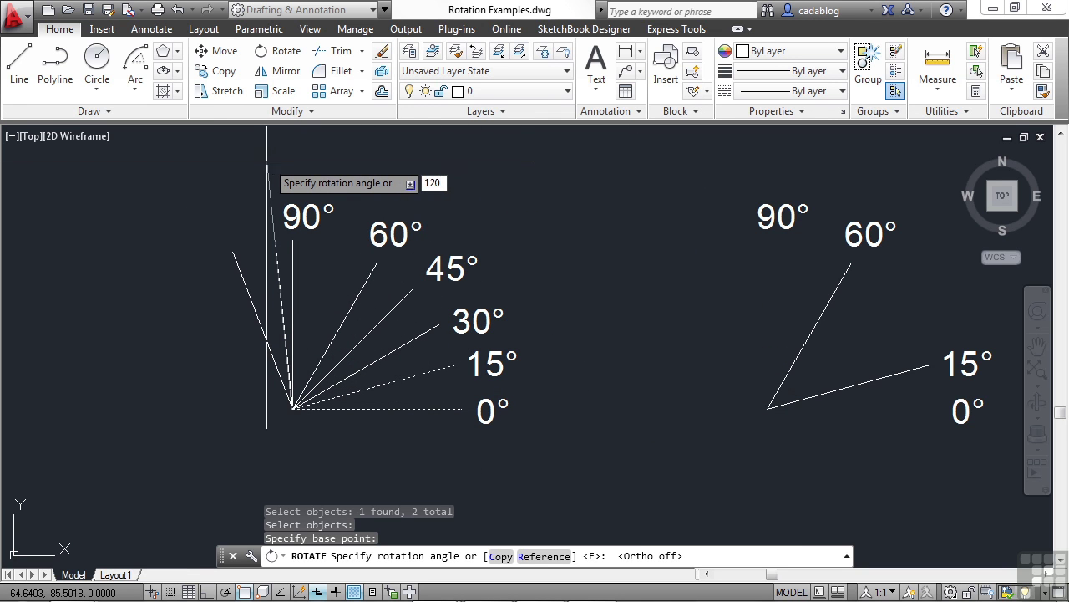
pyautogui.press('Return')
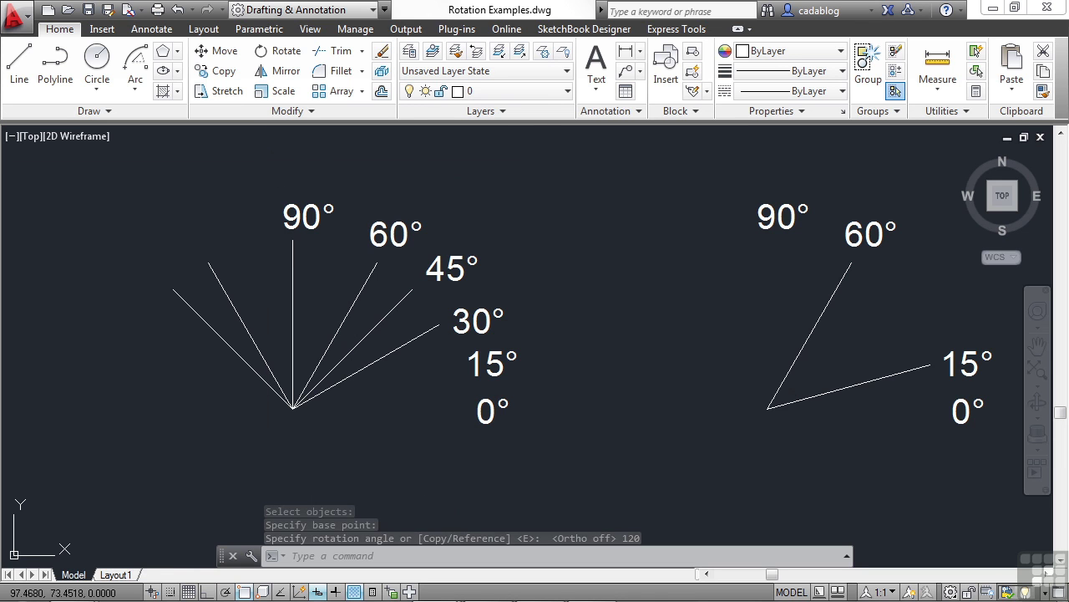
# Rotate the two swung lines by -120° about their shared endpoint to restore them.
pyautogui.press('Return')
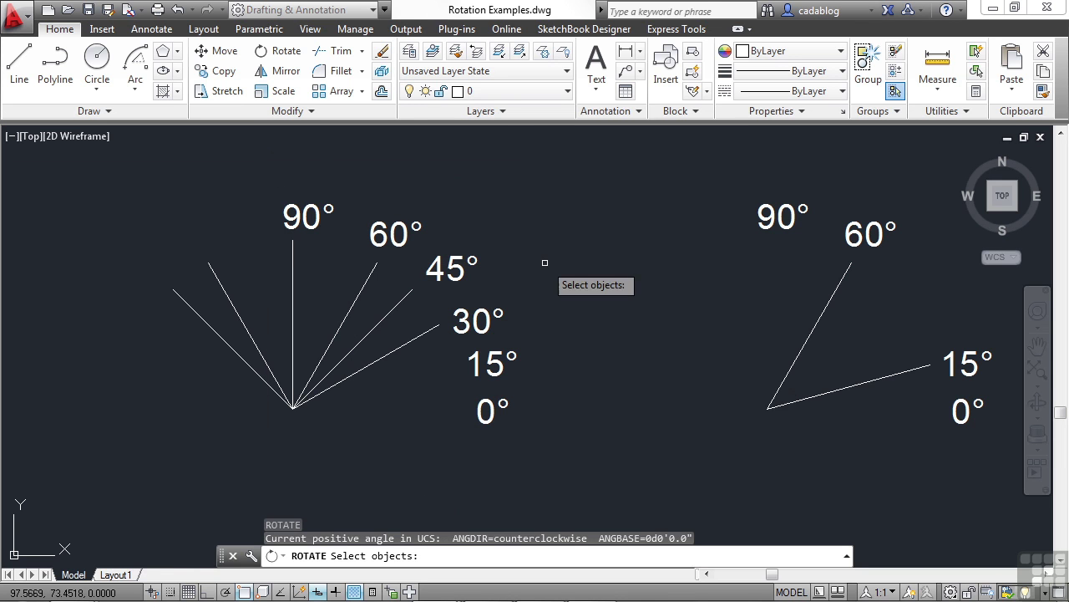
pyautogui.click(255, 297)
pyautogui.click(212, 411)
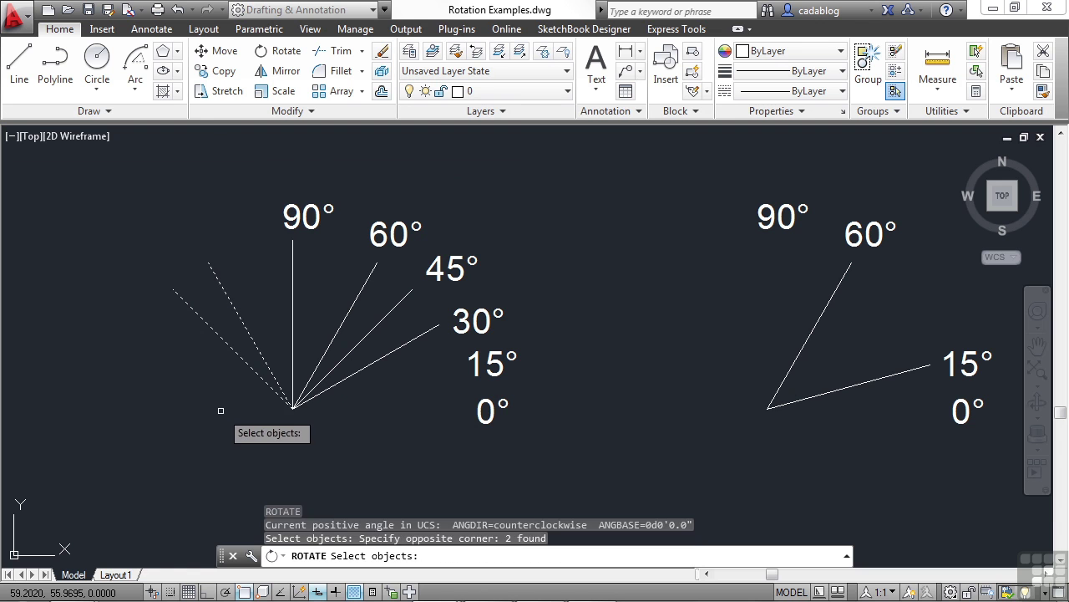
pyautogui.press('Return')
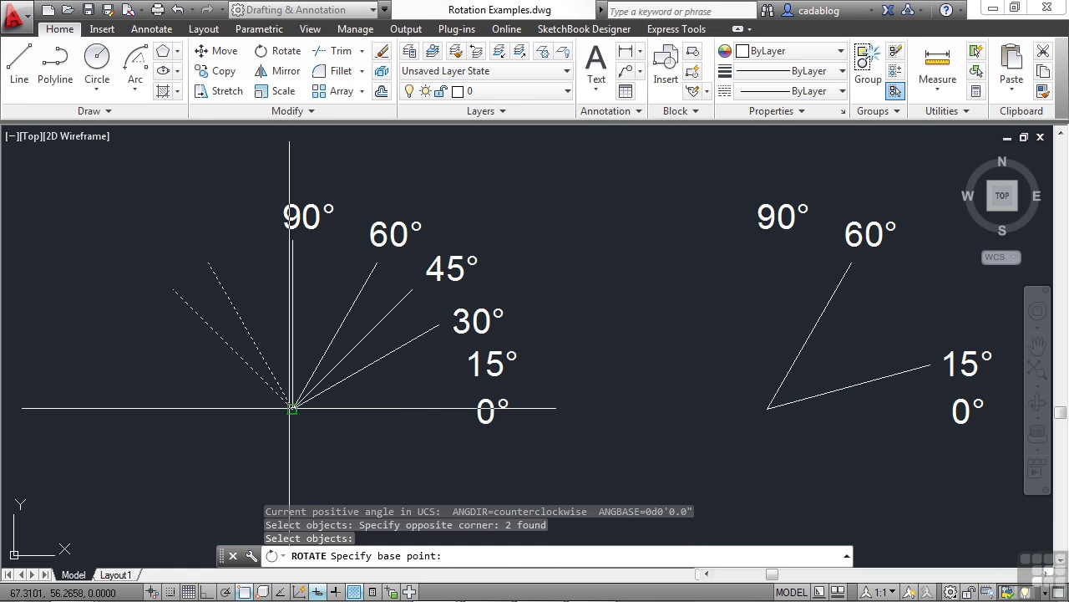
pyautogui.click(292, 408)
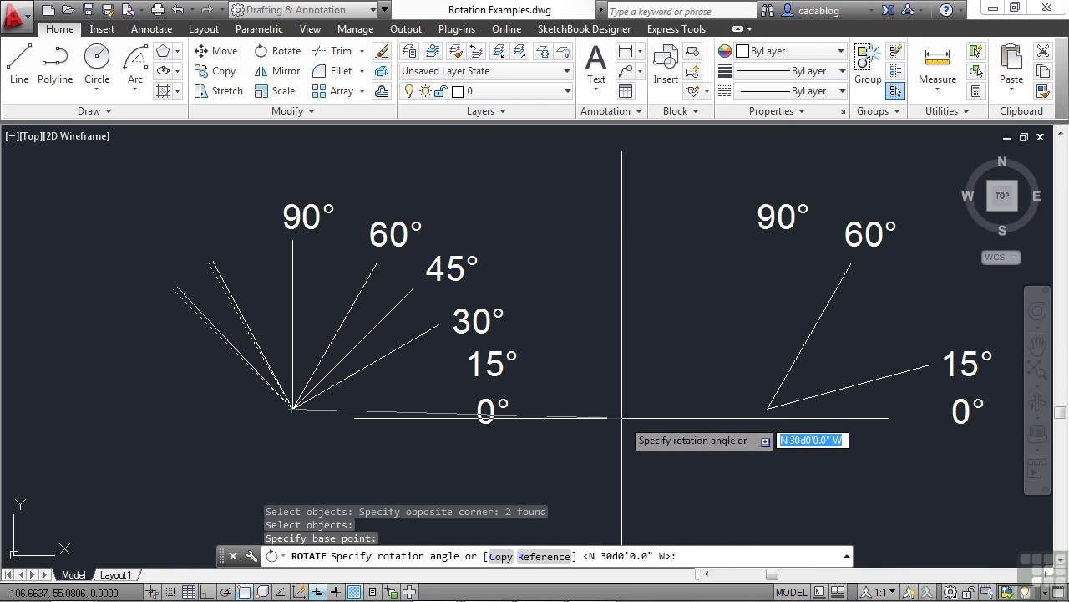
pyautogui.write('-120')
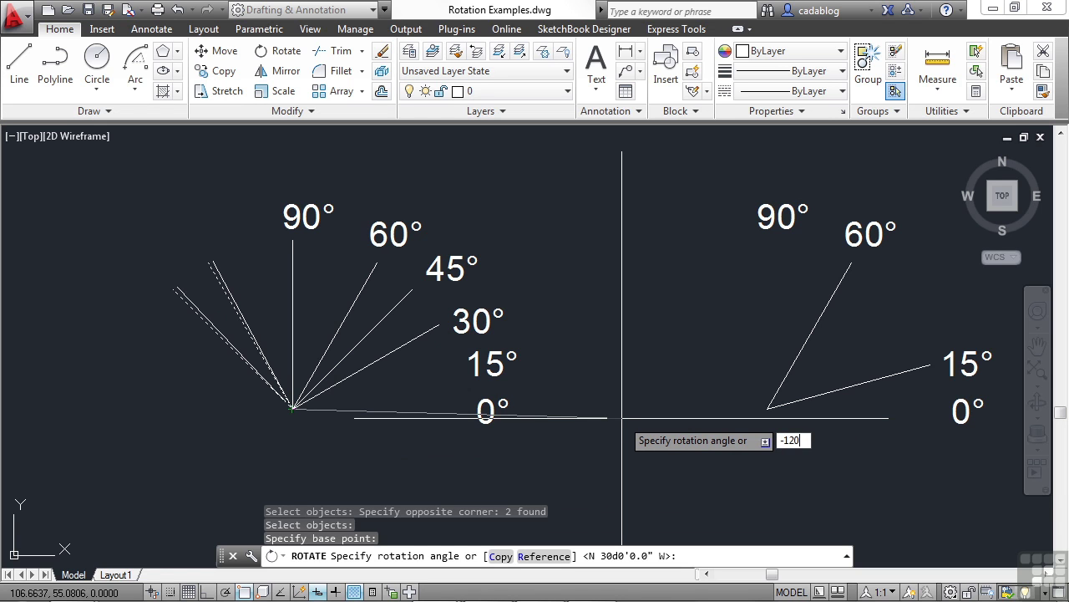
pyautogui.press('Return')
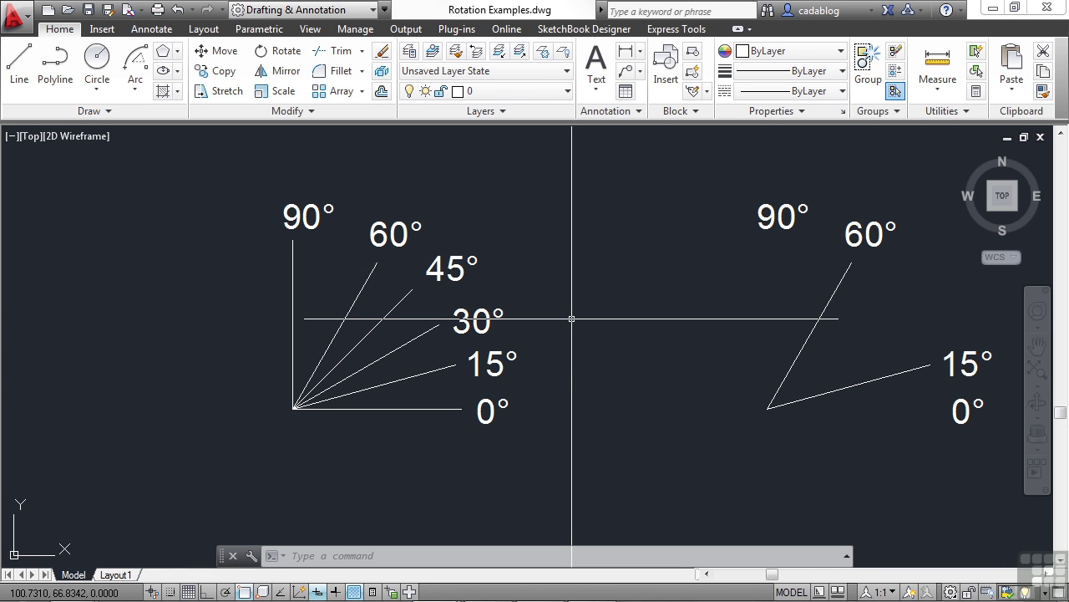
pyautogui.moveTo(572, 319); pyautogui.dragTo(674, 377)
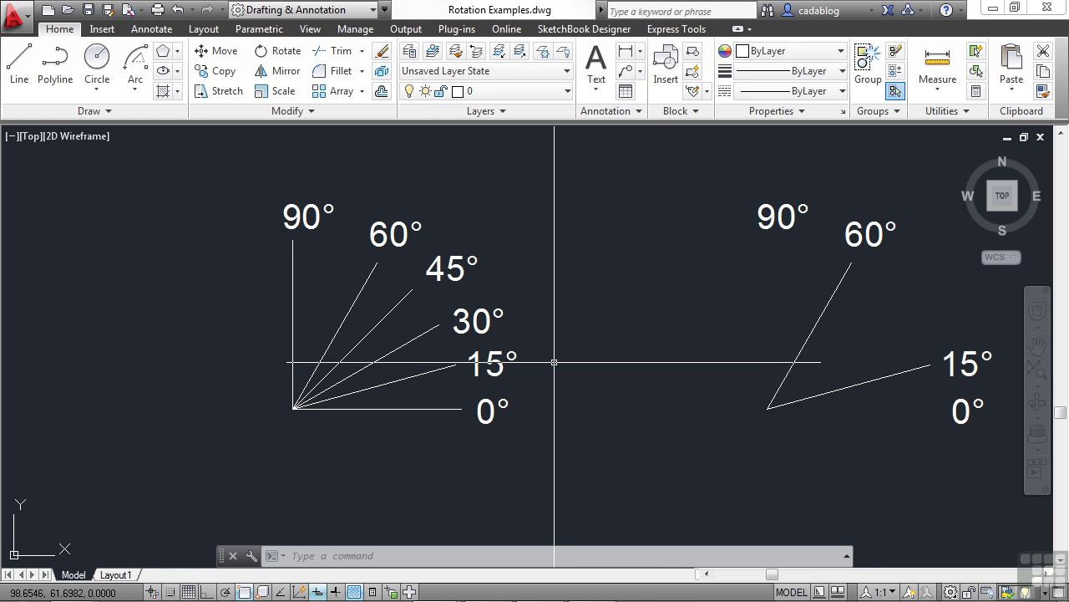
pyautogui.moveTo(554, 362); pyautogui.dragTo(522, 256)
pyautogui.write('o')
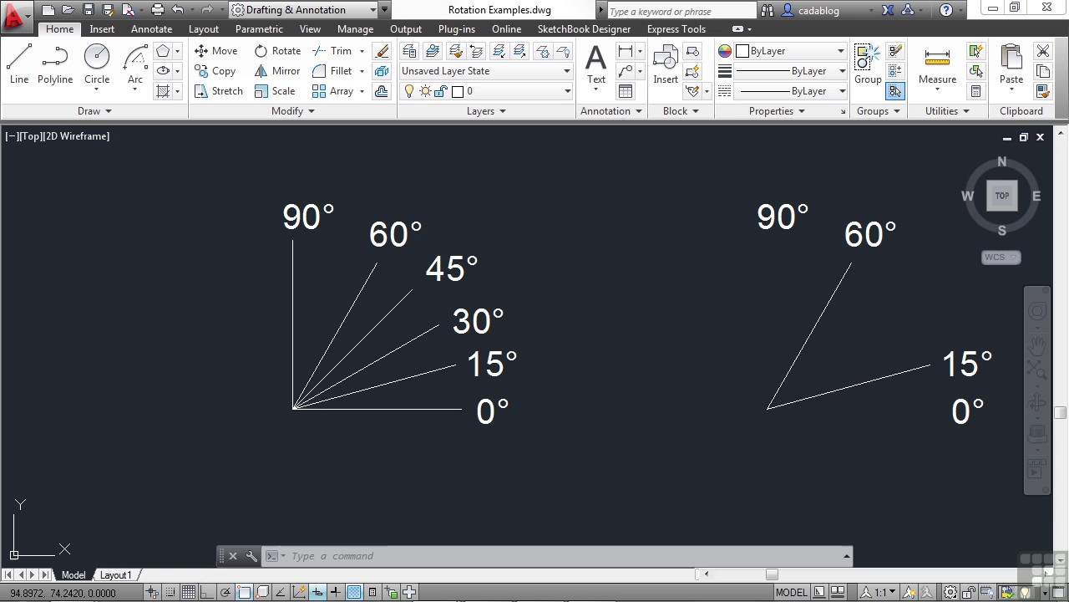
pyautogui.press('Return')
pyautogui.click(431, 414)
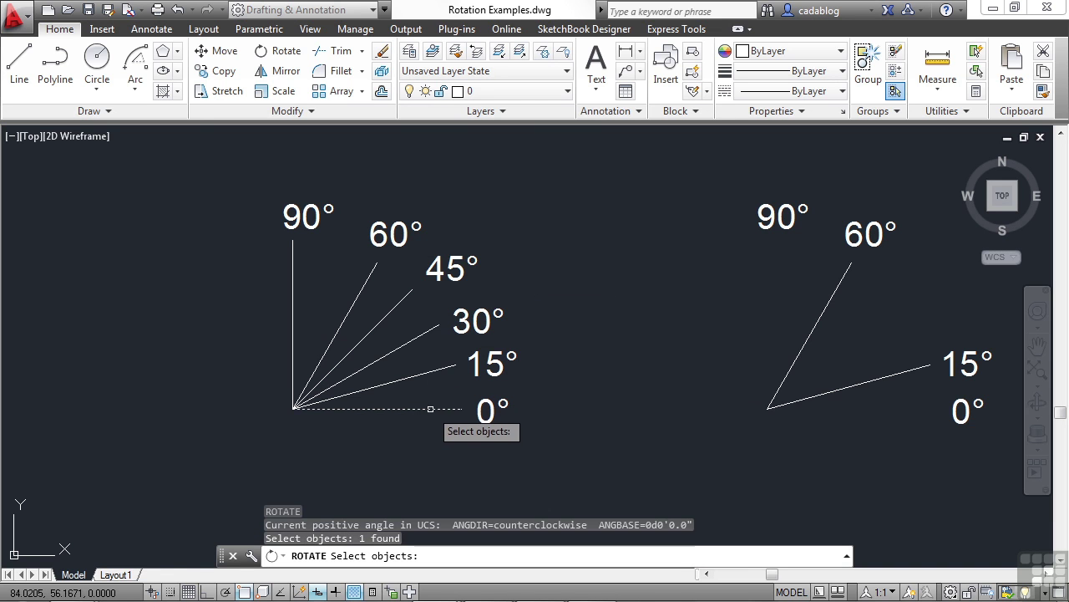
pyautogui.press('Return')
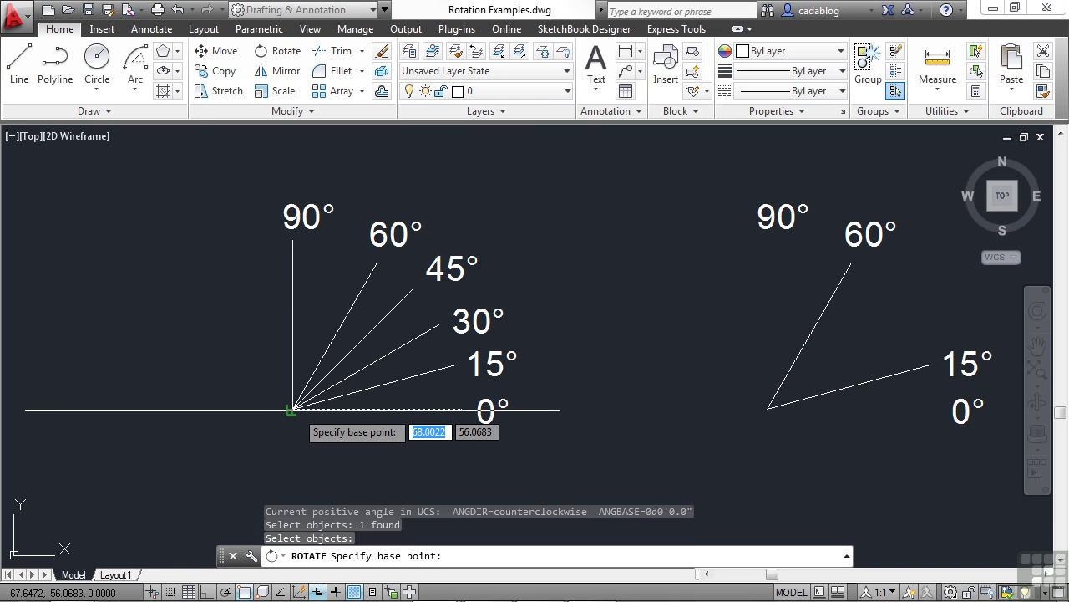
pyautogui.click(291, 409)
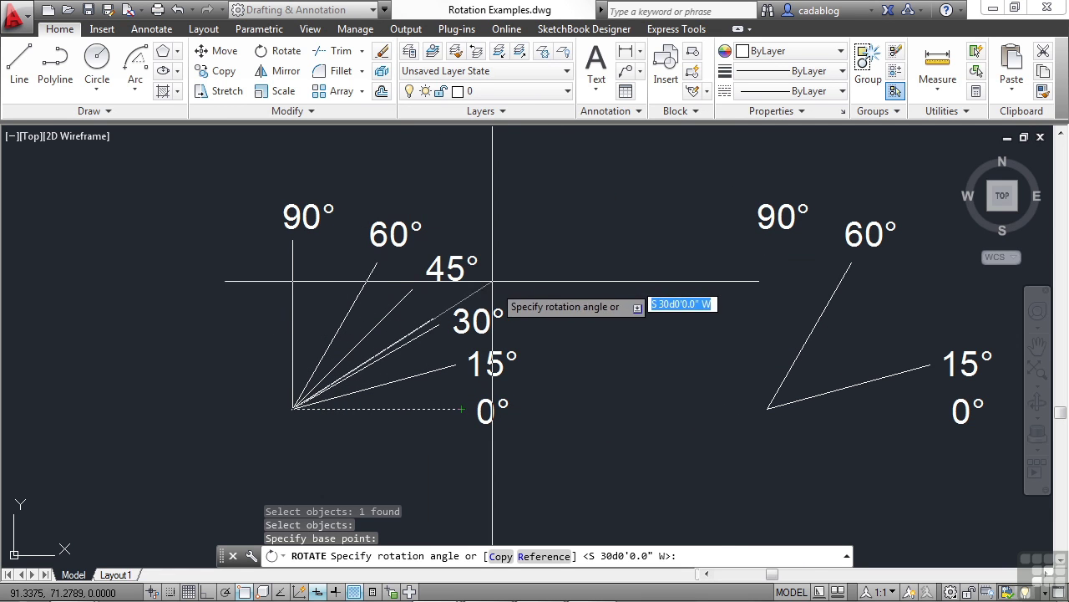
pyautogui.press('Escape')
pyautogui.press('Return')
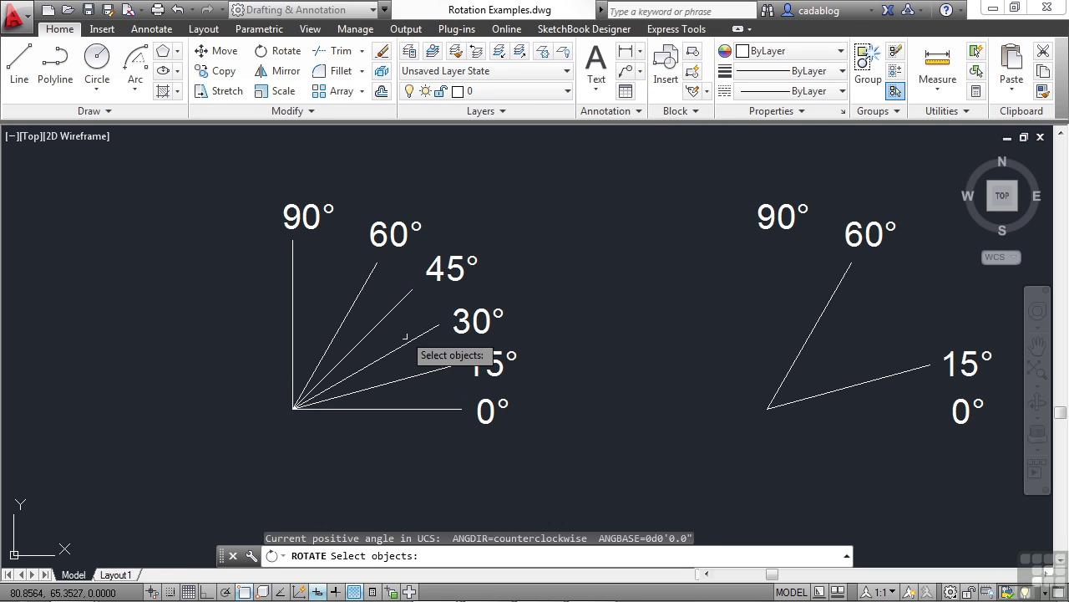
# Rotate the 45° line 15° about the fan's vertex, then undo the rotation.
pyautogui.click(386, 315)
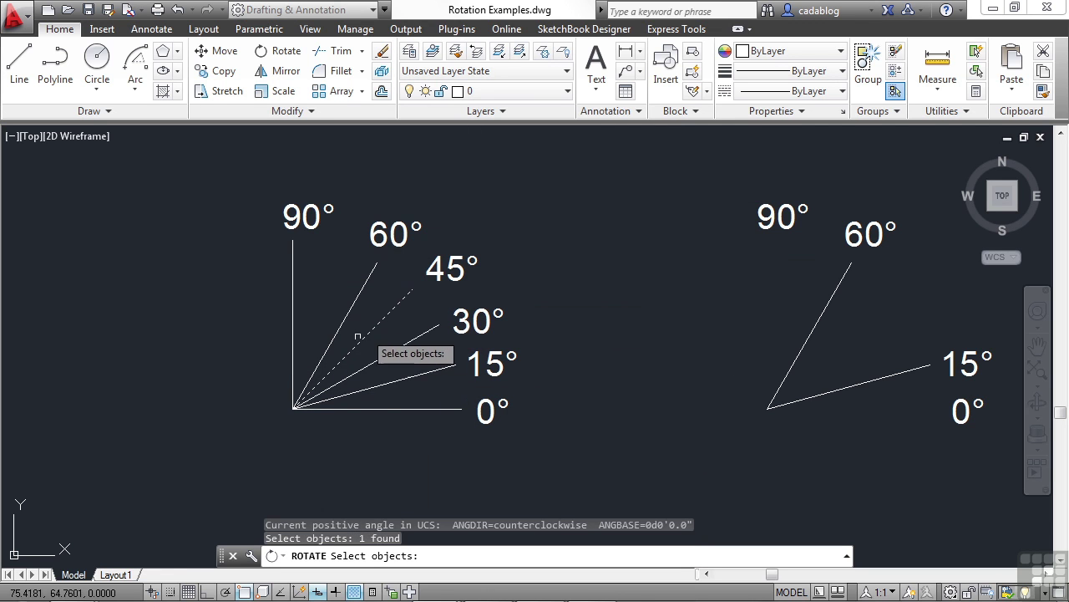
pyautogui.click(294, 408)
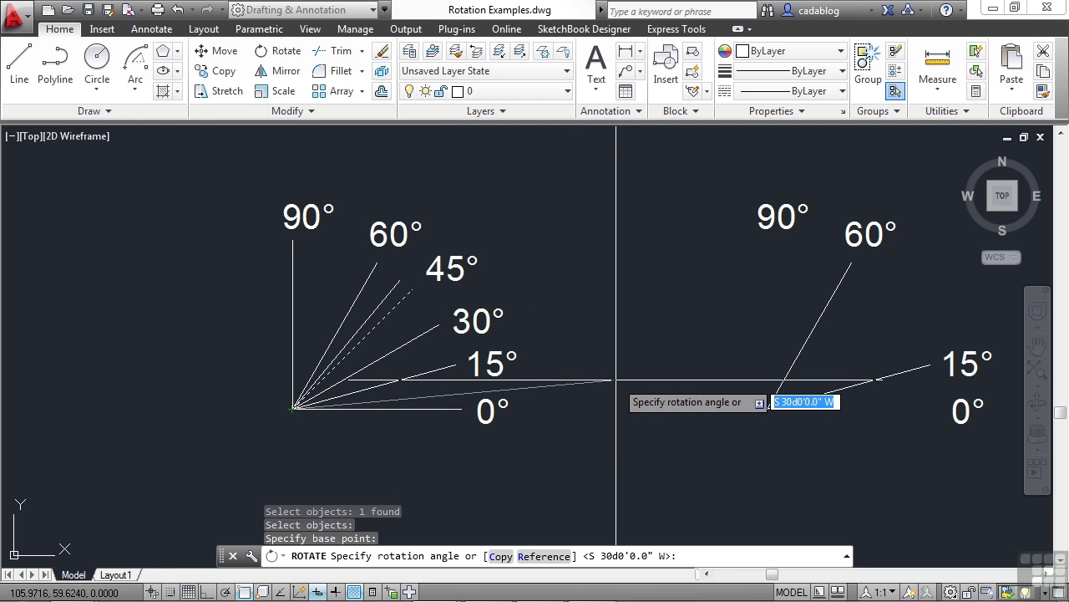
pyautogui.press('Return')
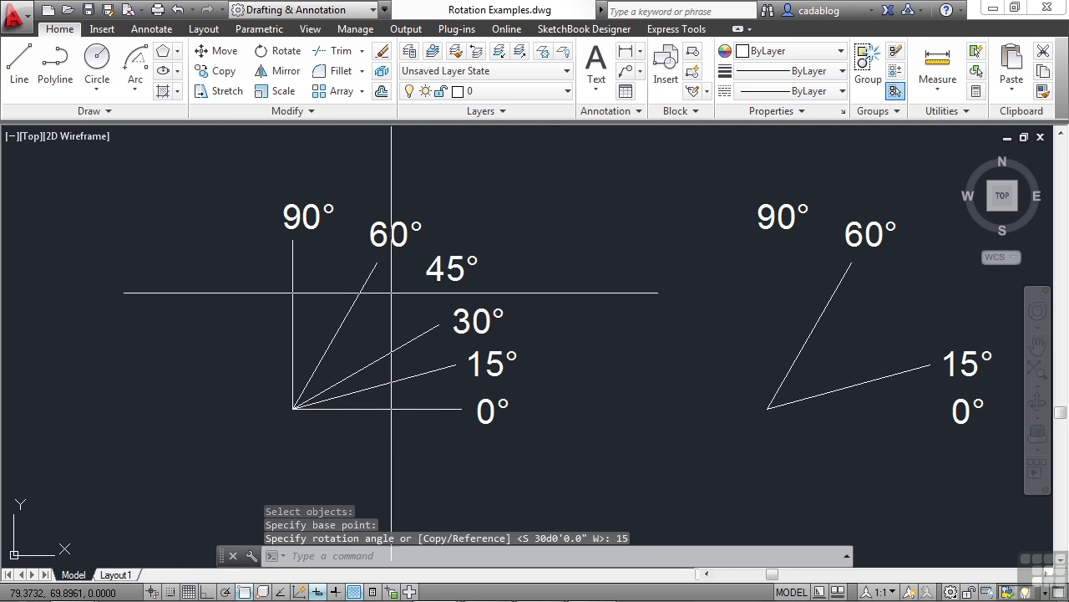
pyautogui.hotkey('ctrl', 'z')
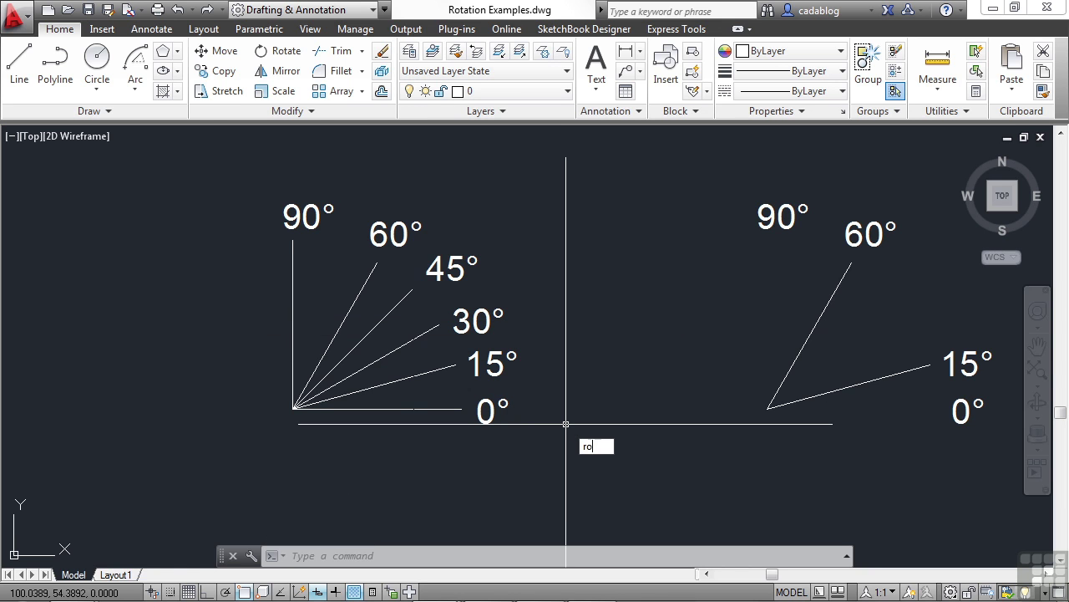
# Begin rotating the 45° line about the fan's vertex, then cancel the command.
pyautogui.press('Return')
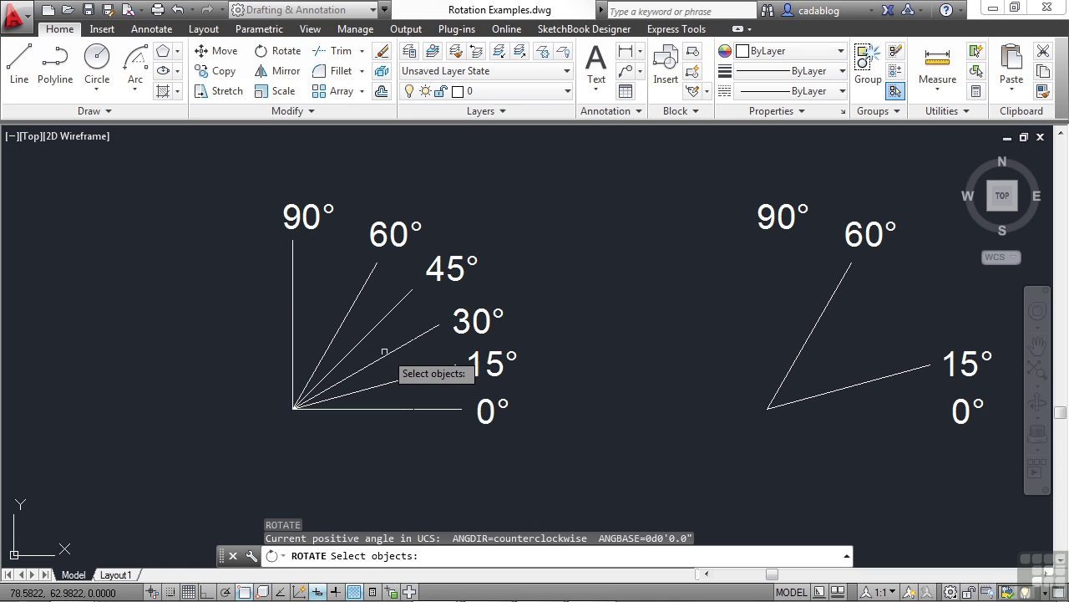
pyautogui.click(368, 332)
pyautogui.press('Return')
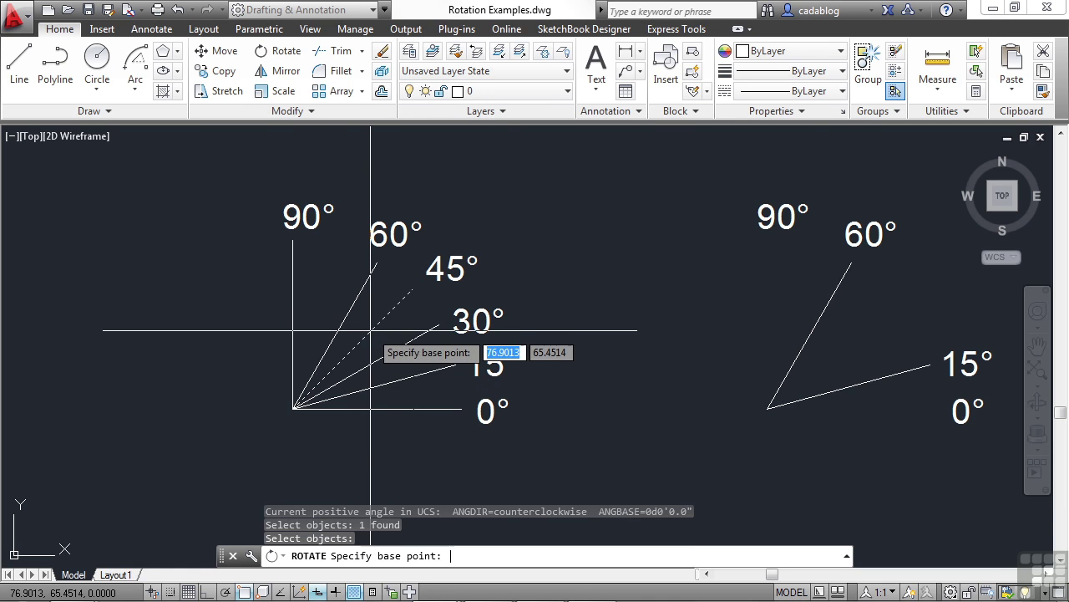
pyautogui.click(291, 408)
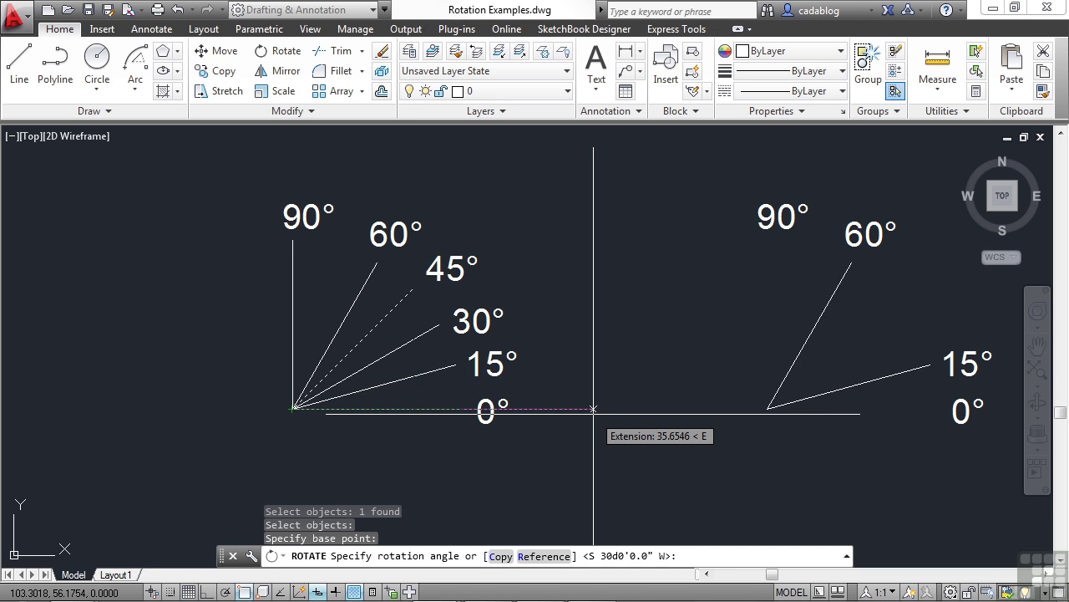
pyautogui.press('Escape')
# Draw a line from the fan's vertex down and right, below the 0° line.
pyautogui.write('l')
pyautogui.press('Return')
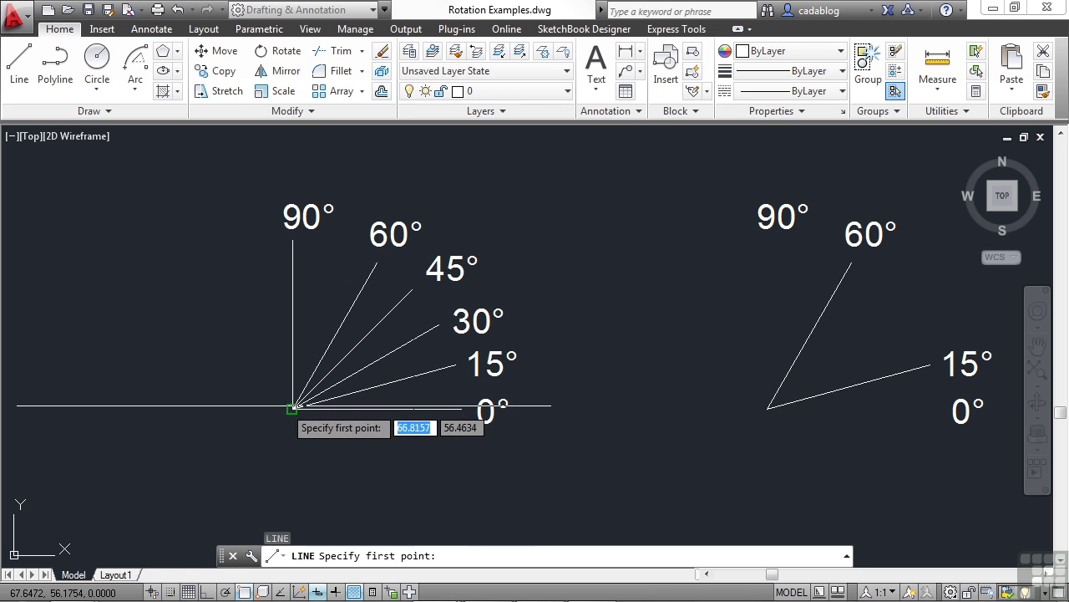
pyautogui.click(292, 409)
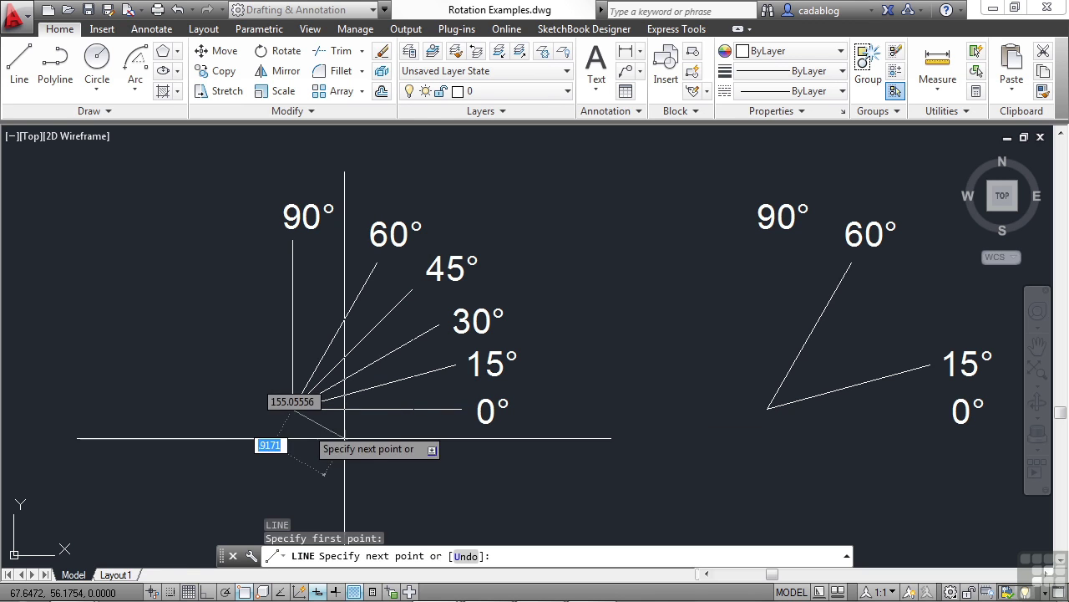
pyautogui.click(485, 481)
pyautogui.press('Return')
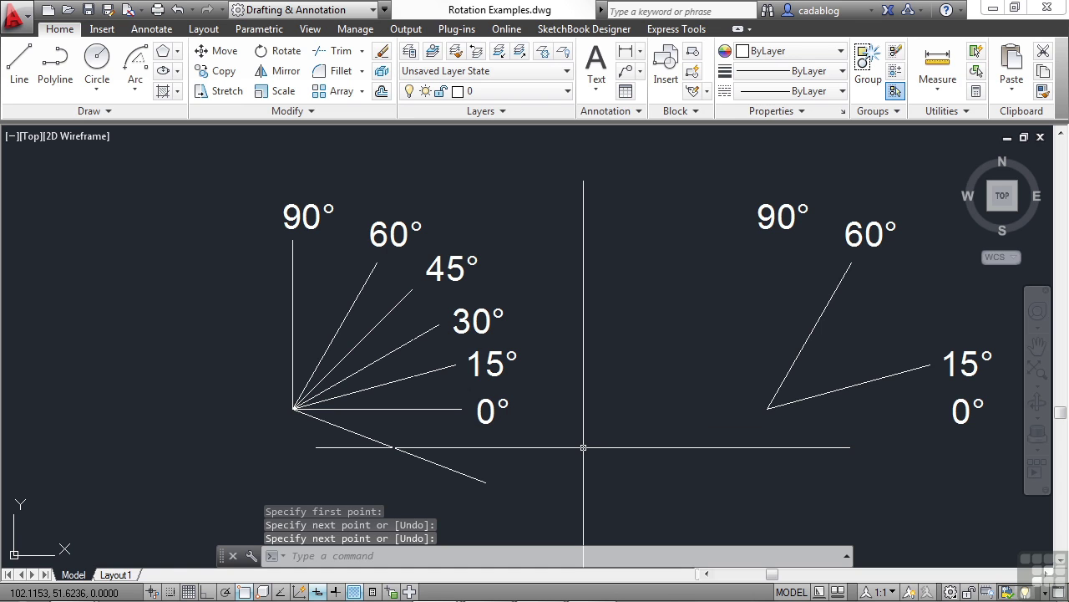
# Rotate the new line by Reference about the vertex up to roughly 60° among the fan.
pyautogui.write('ro')
pyautogui.press('Return')
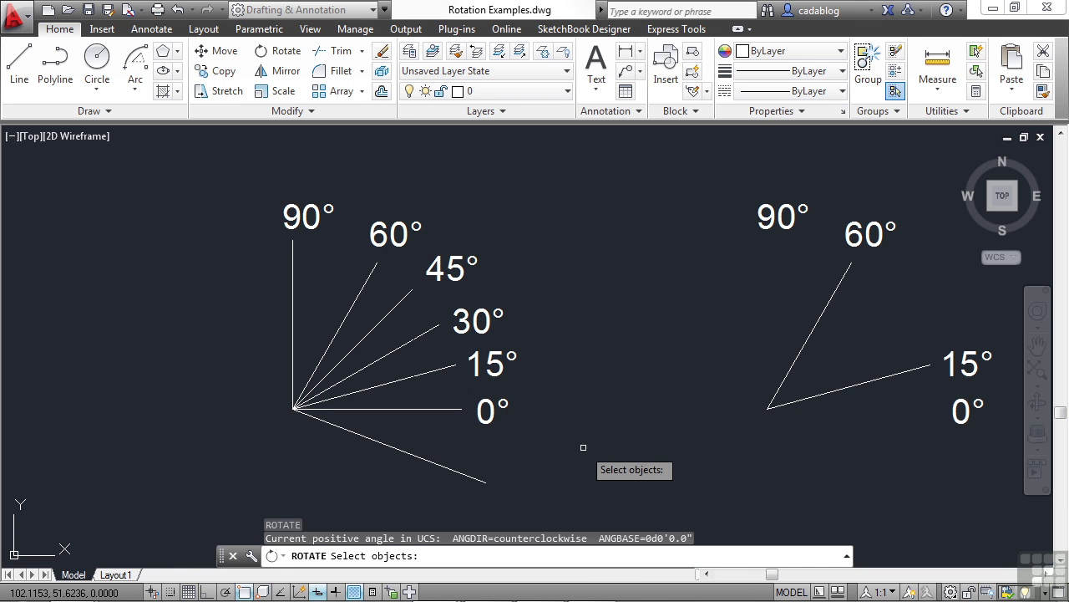
pyautogui.click(498, 497)
pyautogui.click(441, 482)
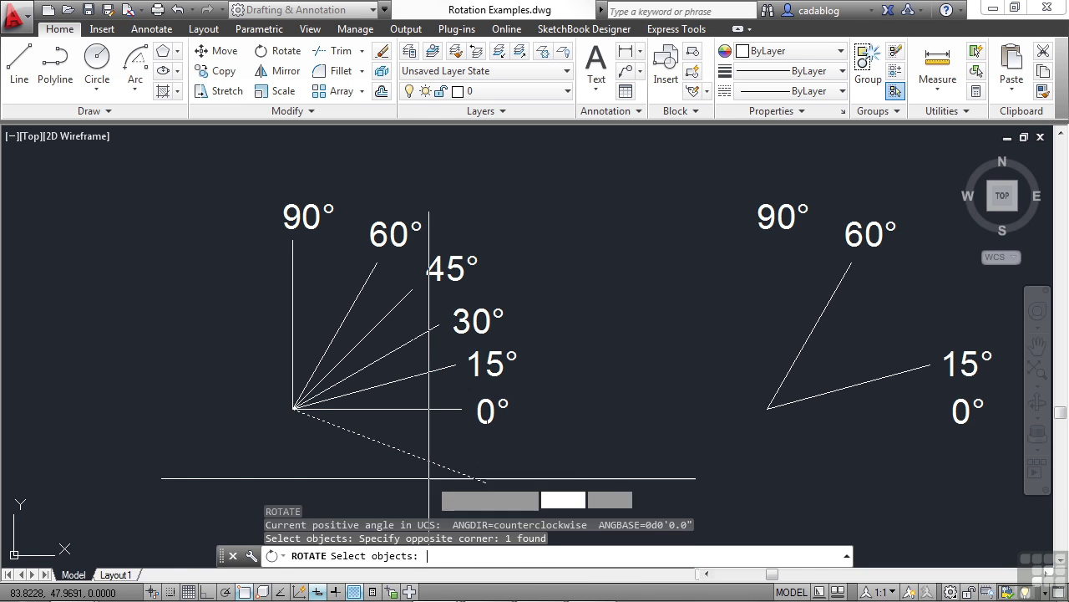
pyautogui.press('Return')
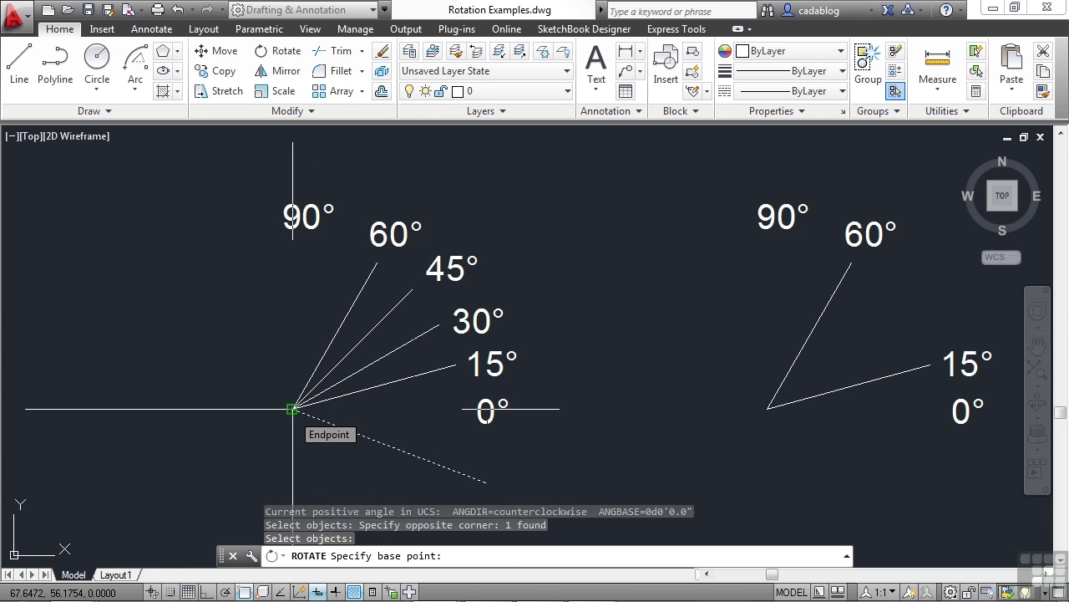
pyautogui.click(292, 410)
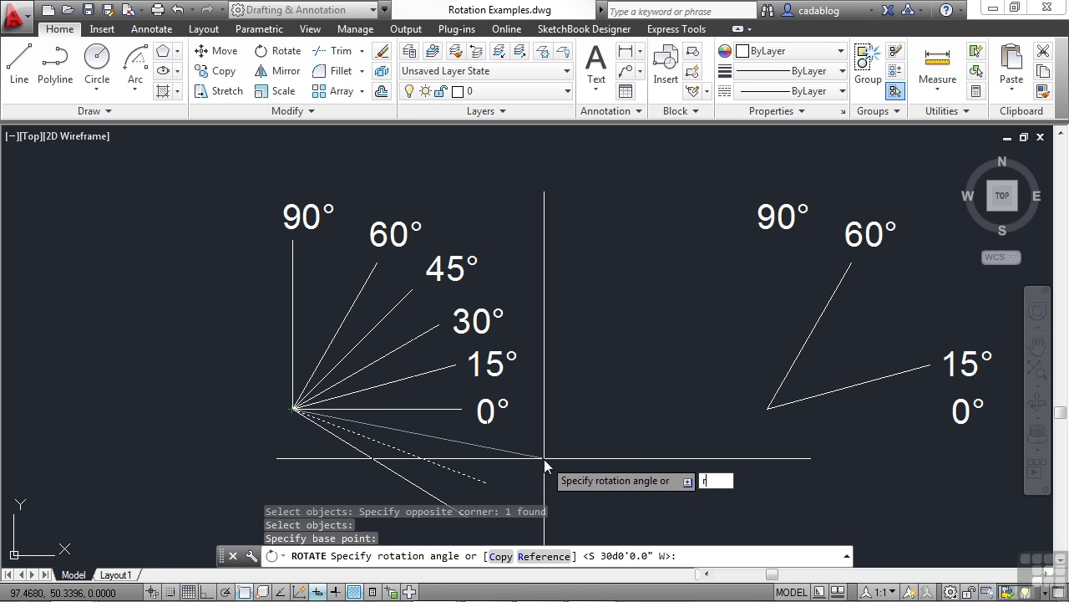
pyautogui.press('Return')
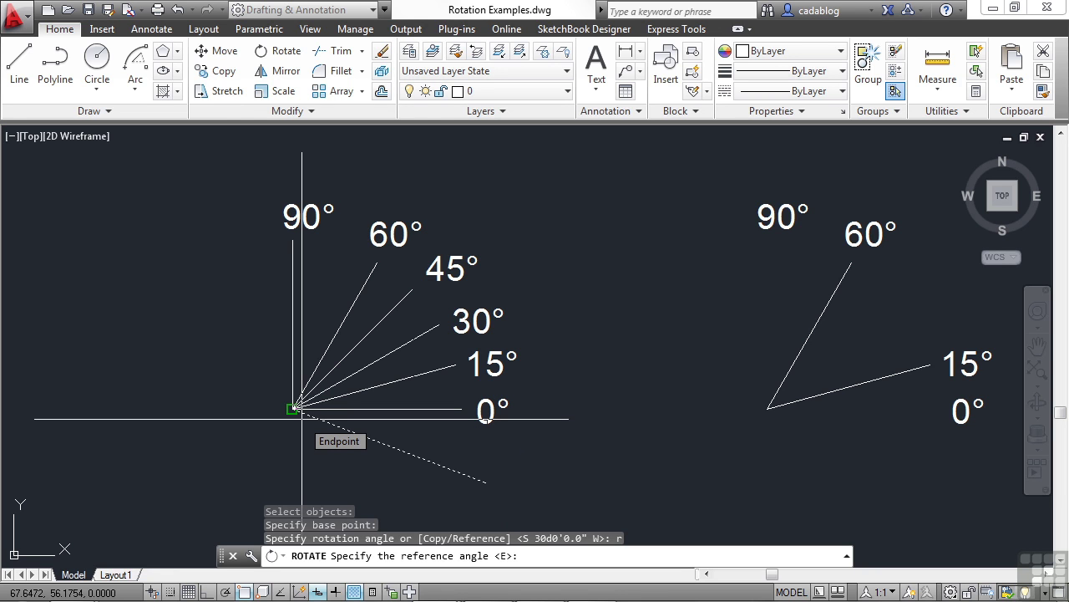
pyautogui.click(302, 418)
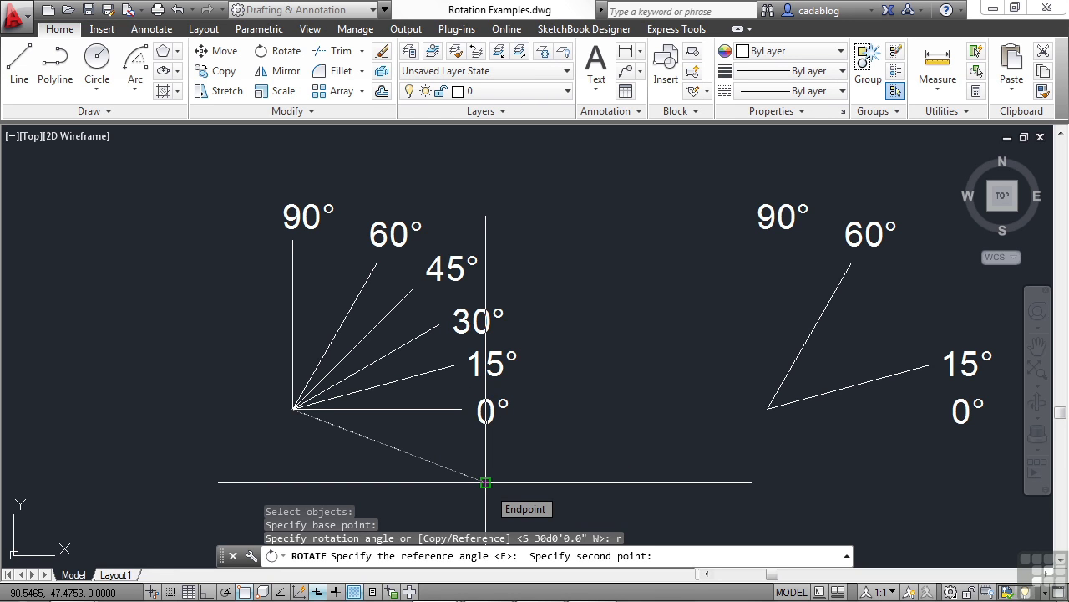
pyautogui.click(485, 482)
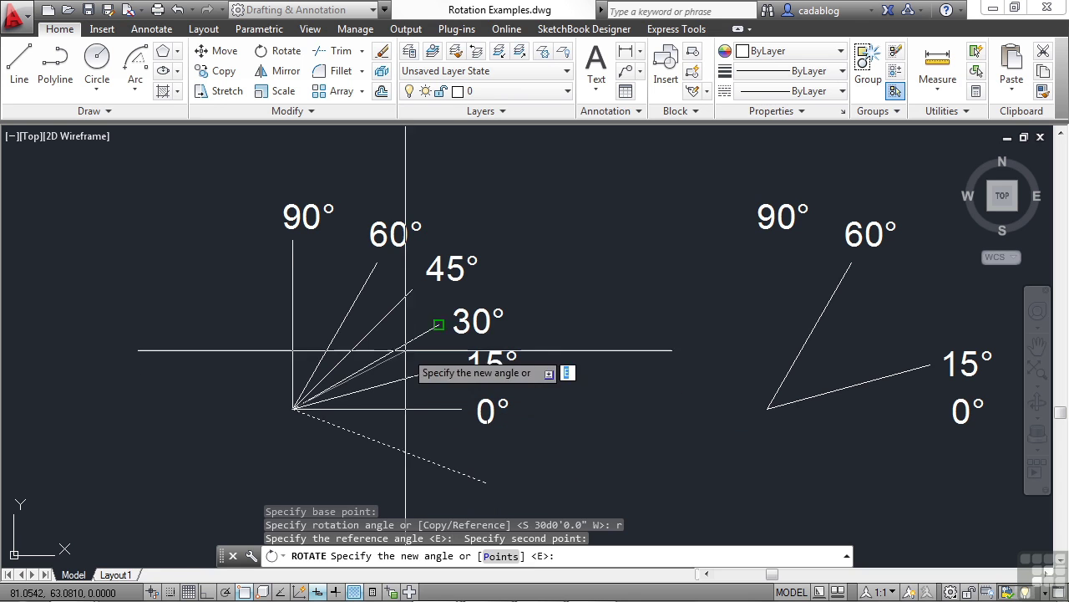
pyautogui.click(371, 294)
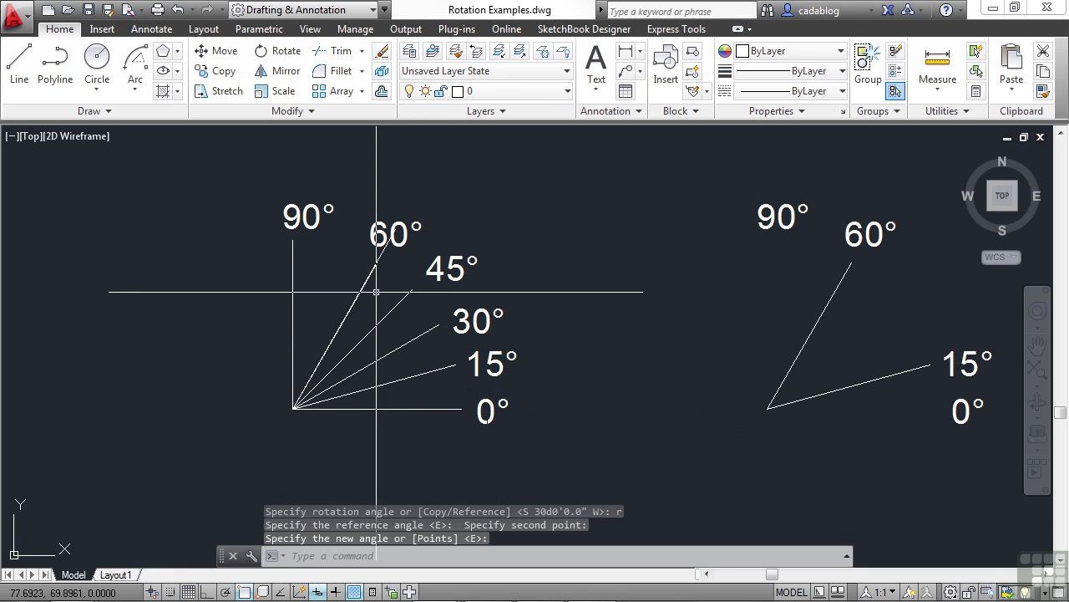
pyautogui.scroll(10, 448, 297)
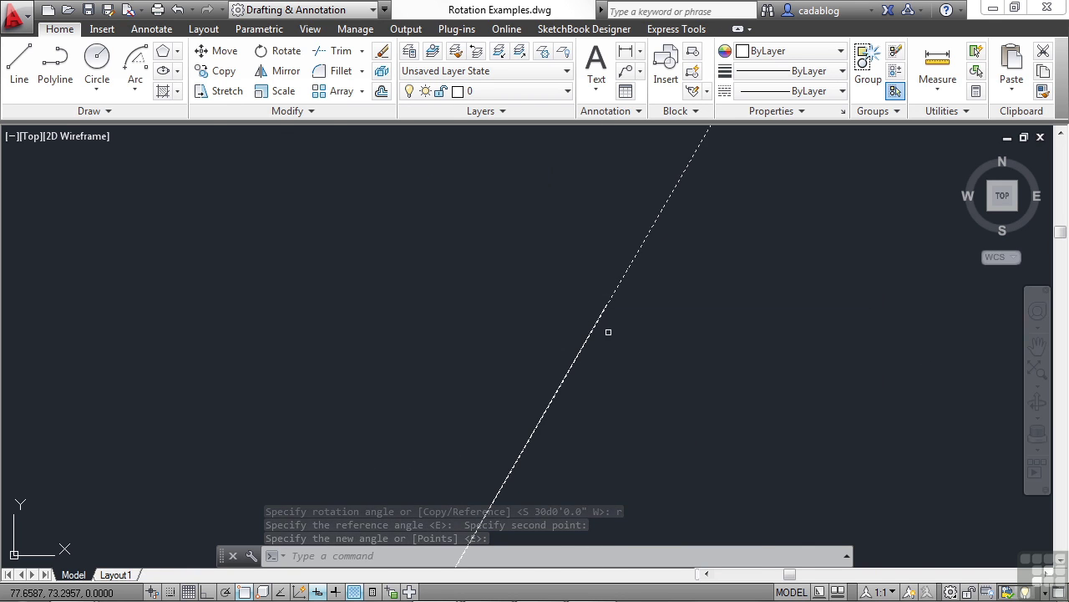
# Zoom and pan to center the right-hand figure with its 60° and 15° lines.
pyautogui.scroll(-6, 552, 313)
pyautogui.moveTo(604, 304); pyautogui.dragTo(552, 277, button='middle')
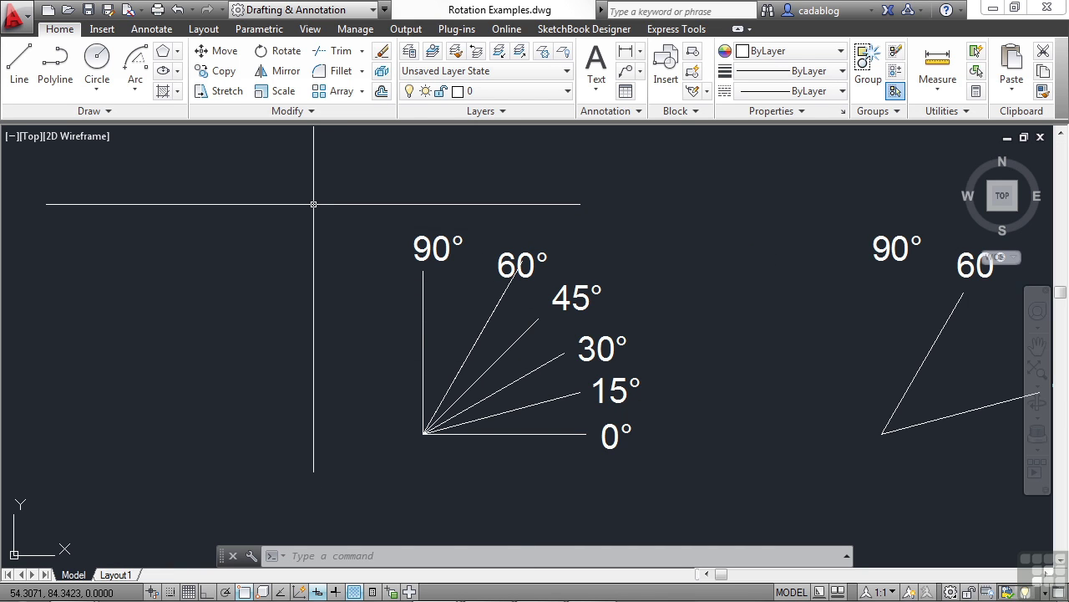
pyautogui.scroll(-2, 314, 204)
pyautogui.moveTo(568, 291); pyautogui.dragTo(529, 287, button='middle')
pyautogui.scroll(3, 635, 322)
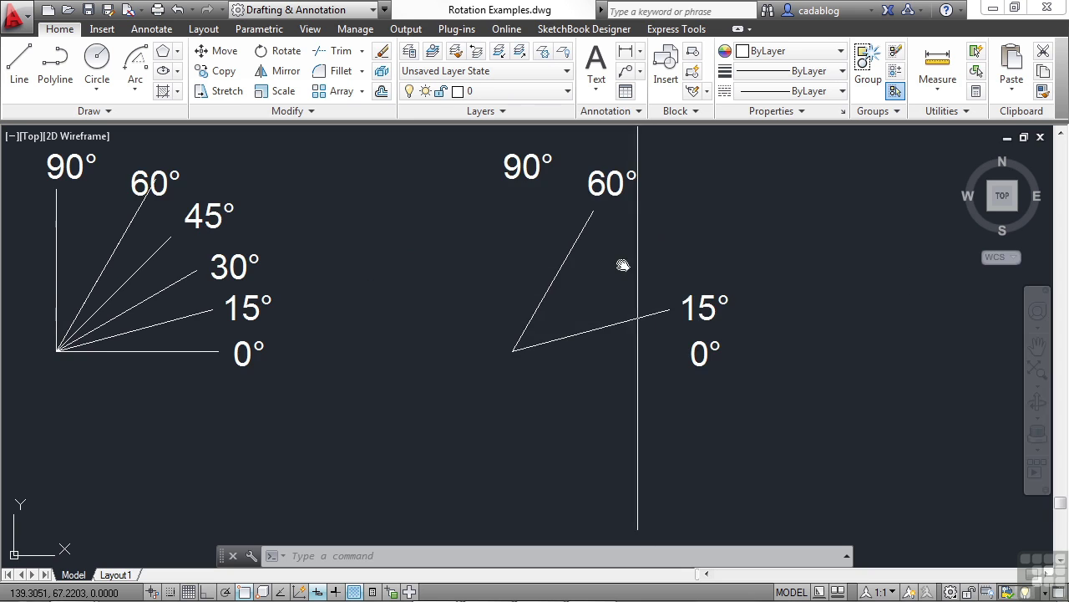
pyautogui.moveTo(623, 265); pyautogui.dragTo(550, 297, button='middle')
pyautogui.write('ro')
pyautogui.press('Return')
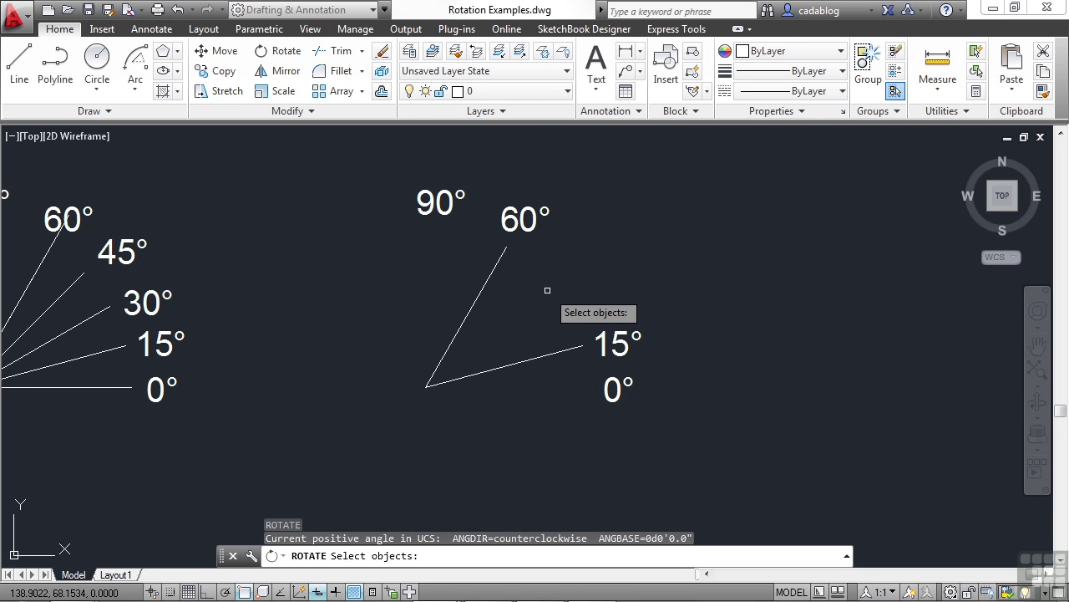
pyautogui.click(542, 311)
pyautogui.click(513, 403)
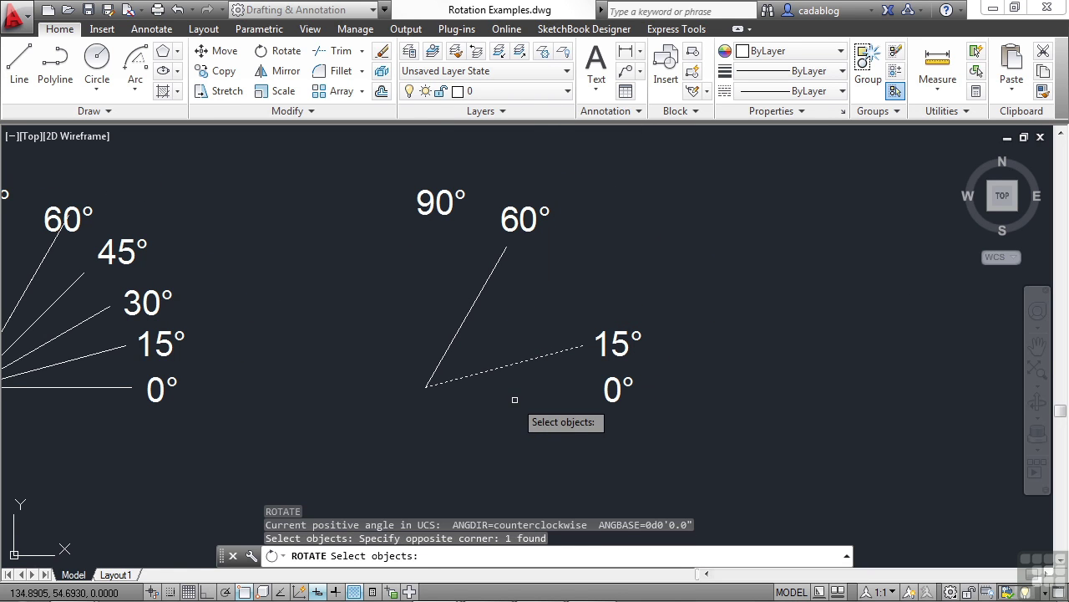
pyautogui.press('Return')
pyautogui.click(427, 387)
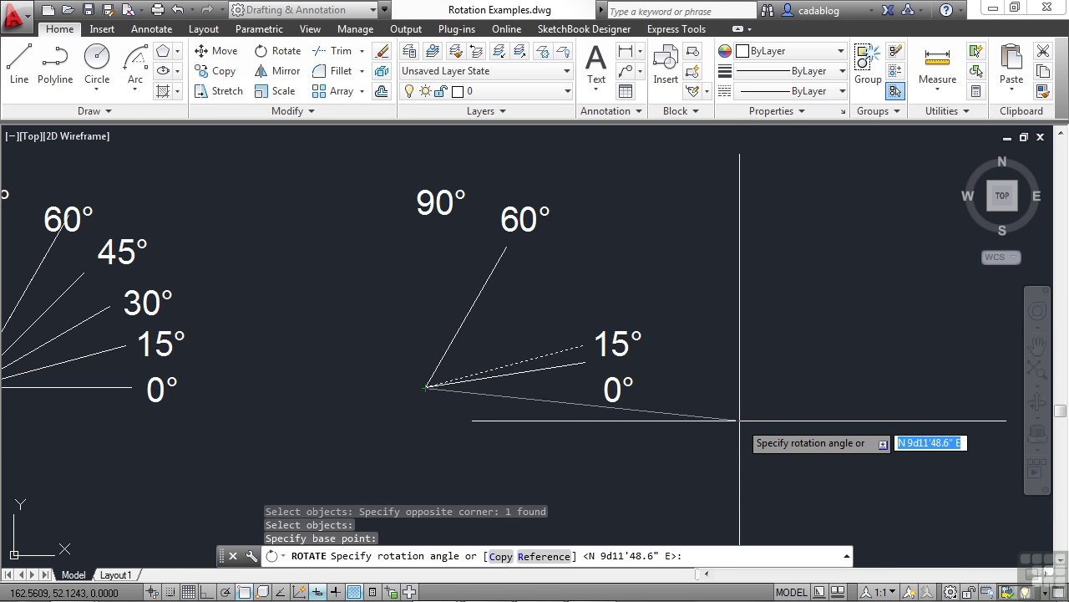
pyautogui.write('15')
pyautogui.press('Return')
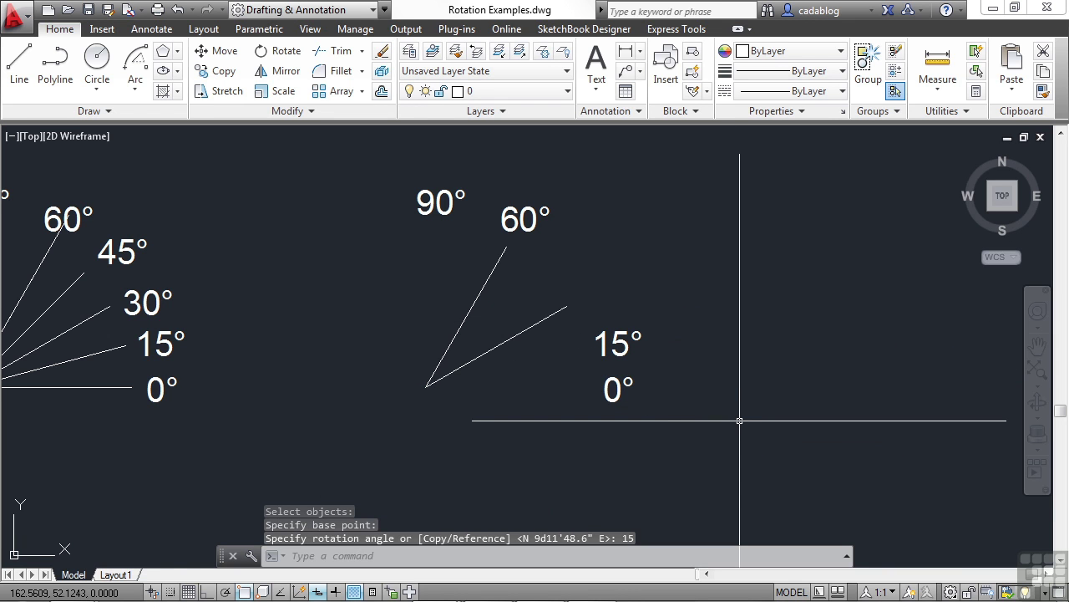
pyautogui.hotkey('ctrl', 'z')
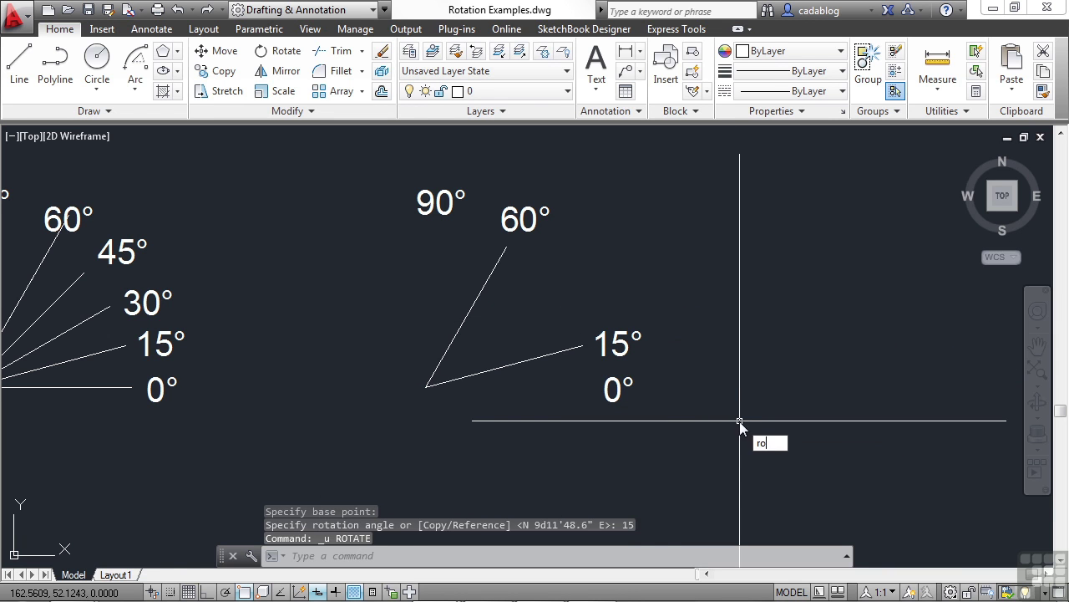
# Rotate the 15° line by Reference about its corner endpoint to absolute 30°.
pyautogui.press('Return')
pyautogui.click(543, 380)
pyautogui.click(515, 359)
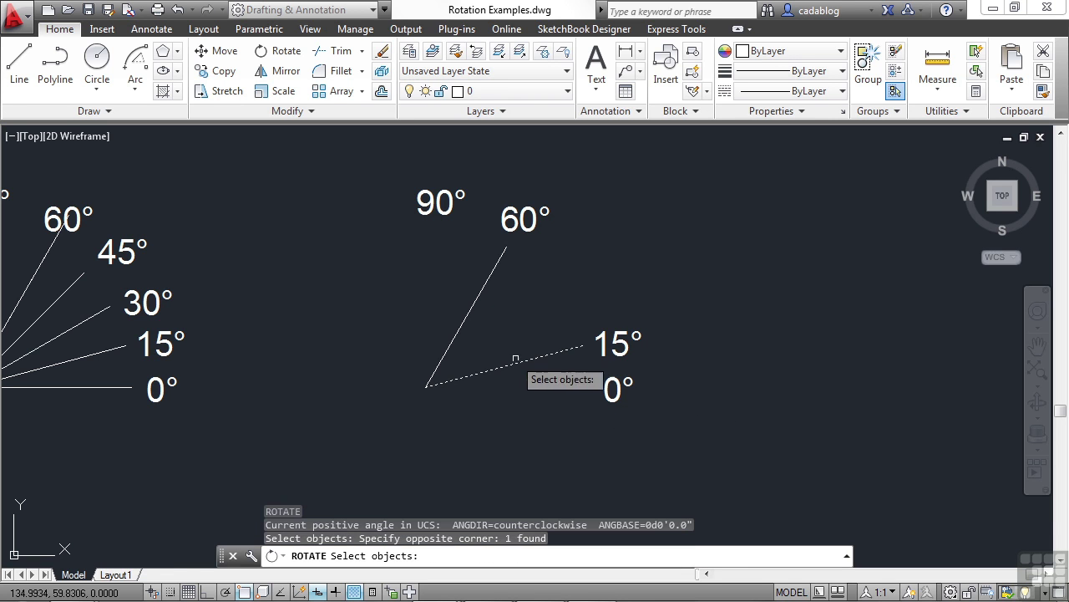
pyautogui.press('Return')
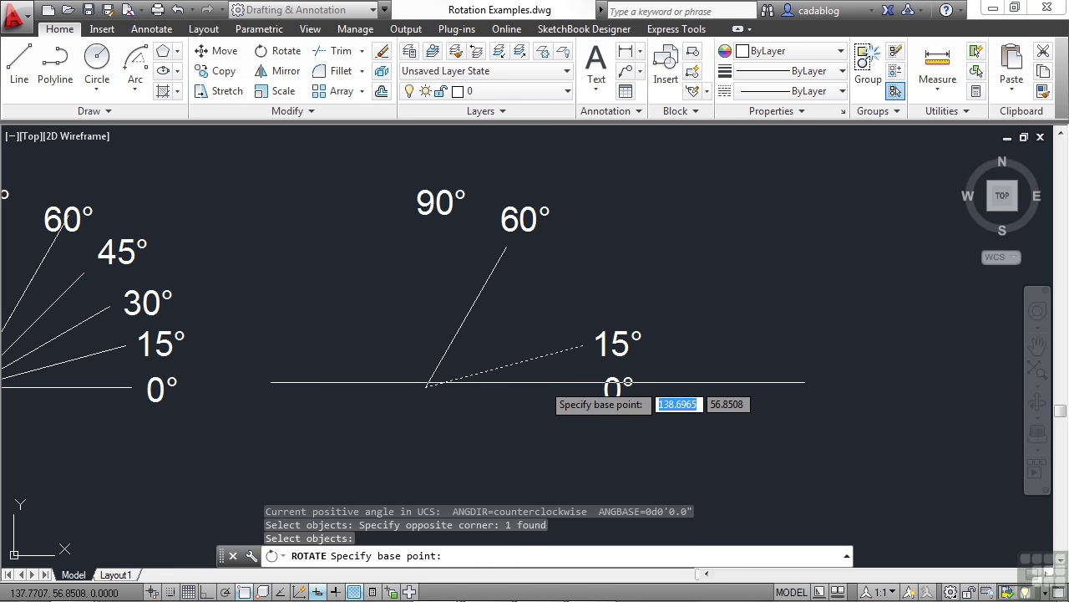
pyautogui.click(433, 386)
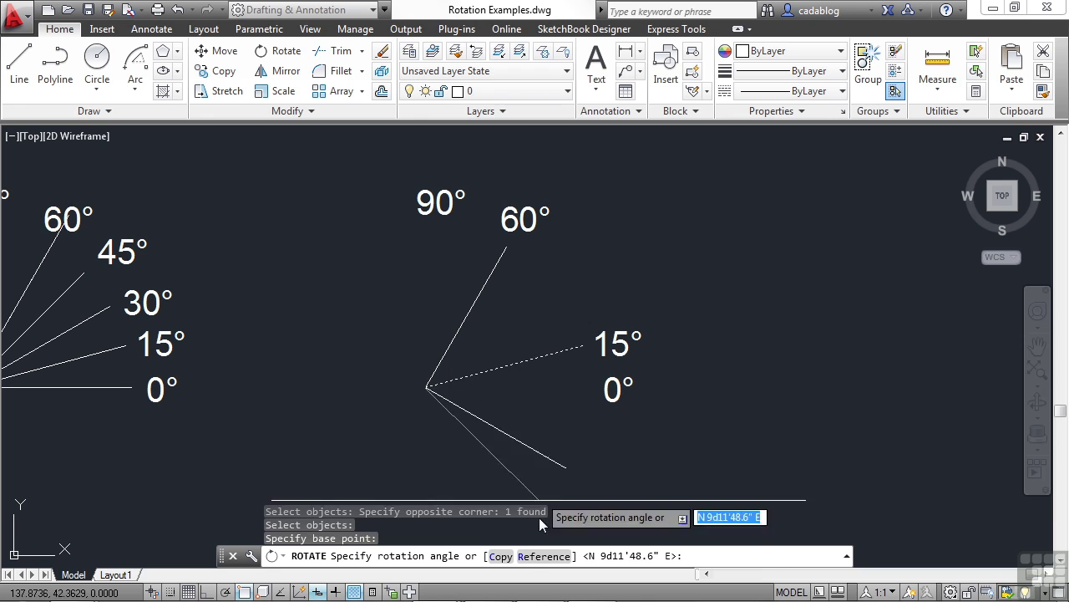
pyautogui.click(544, 556)
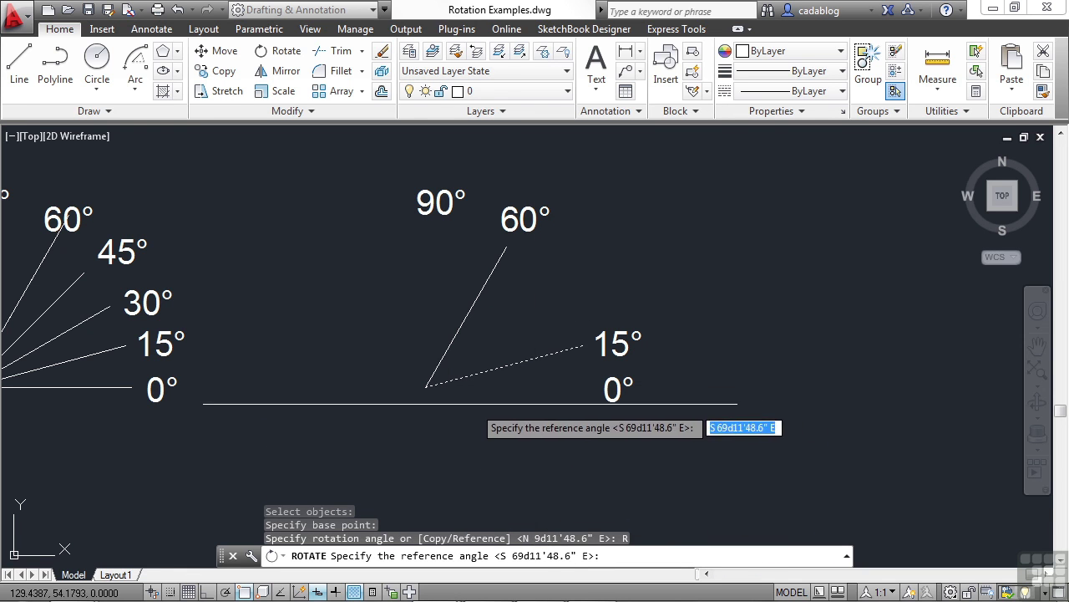
pyautogui.click(426, 386)
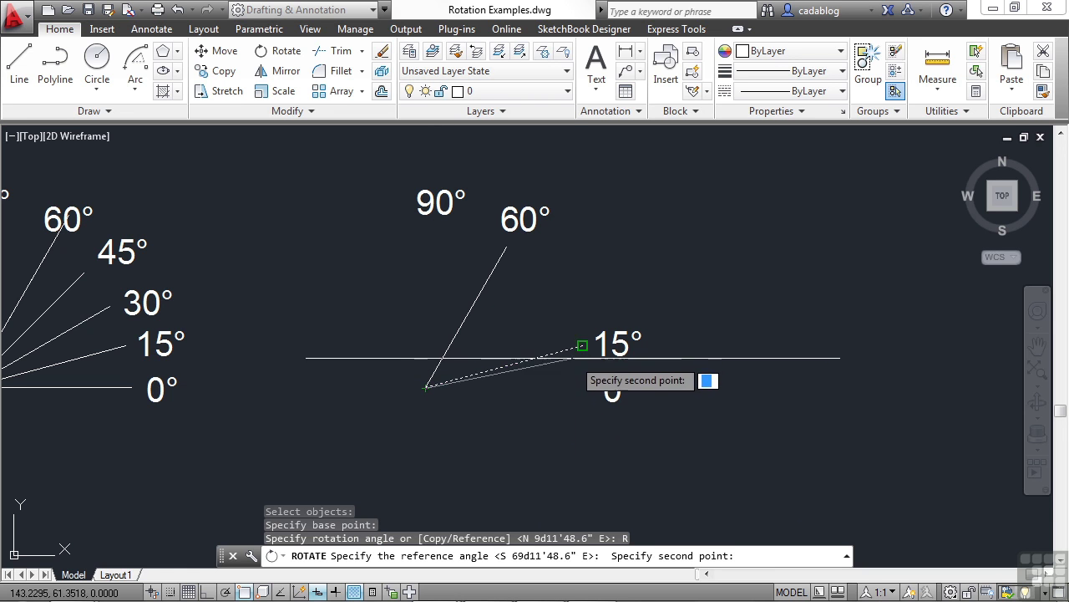
pyautogui.click(584, 346)
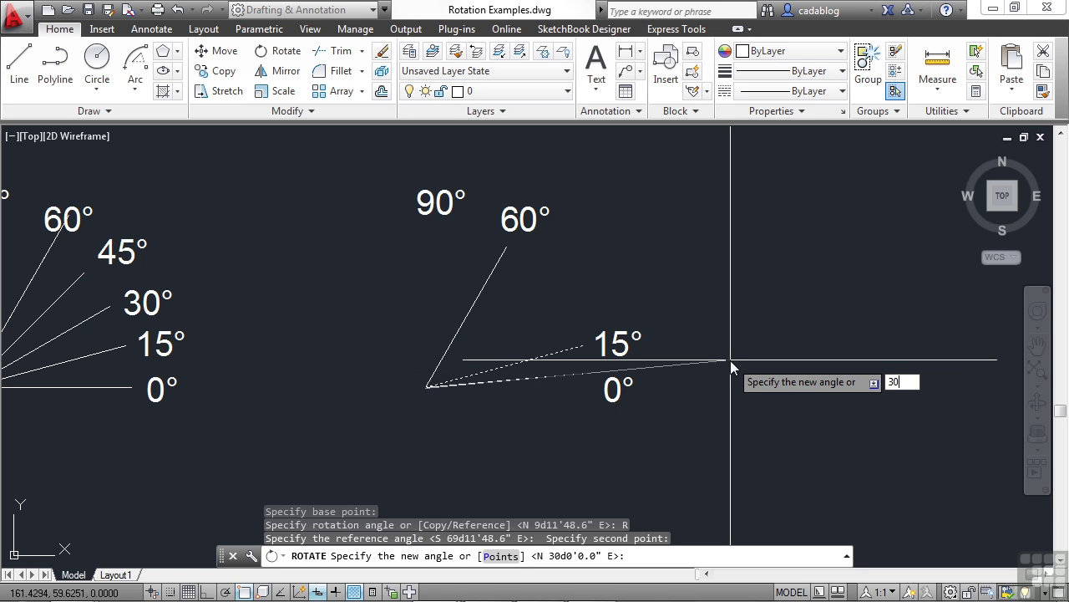
pyautogui.press('Return')
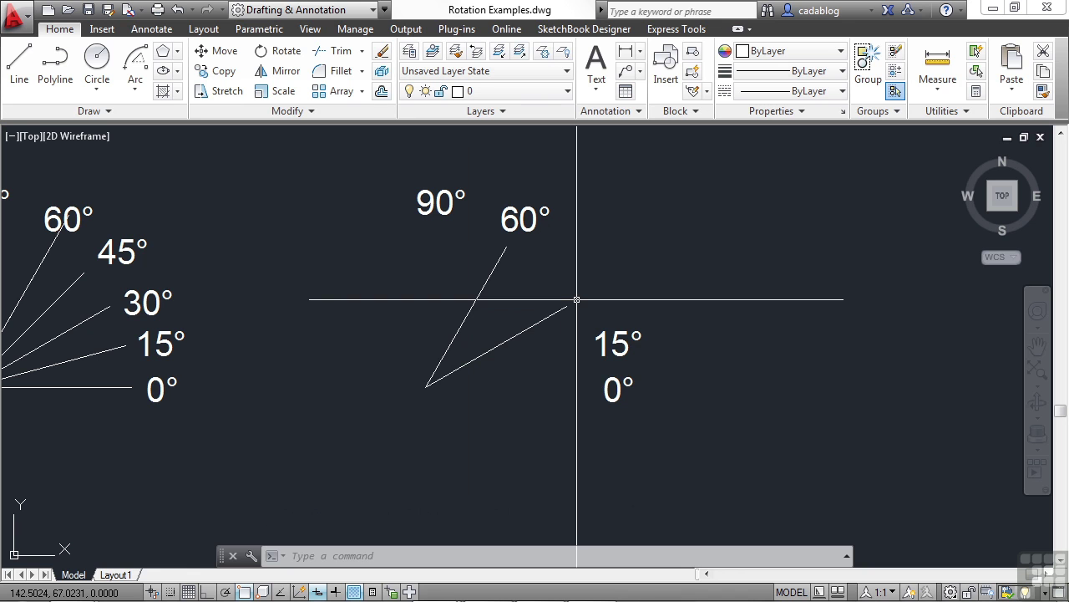
# Draw a new line from the shared corner sloping down to the right.
pyautogui.press('Return')
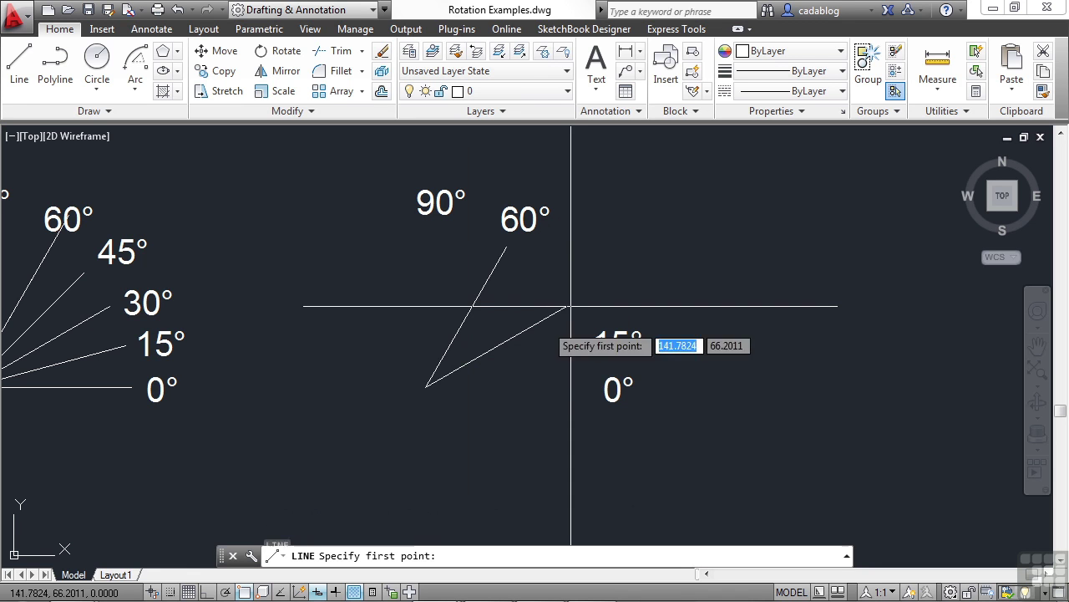
pyautogui.click(426, 386)
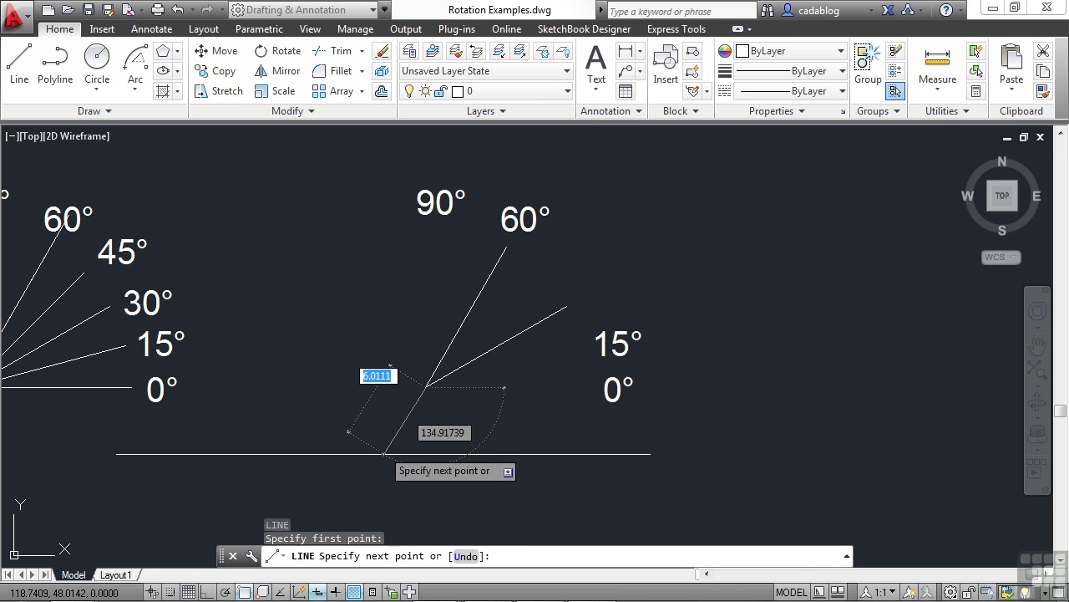
pyautogui.click(561, 478)
pyautogui.press('Return')
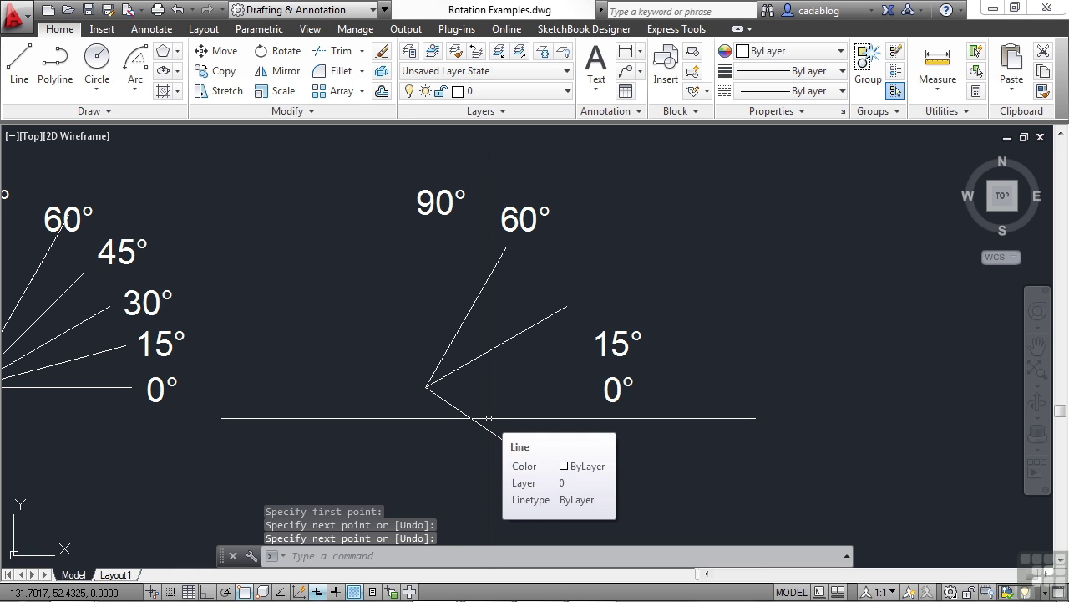
# Rotate the new line by Reference about the corner to absolute 0°.
pyautogui.write('ro')
pyautogui.press('Return')
pyautogui.click(488, 418)
pyautogui.click(473, 447)
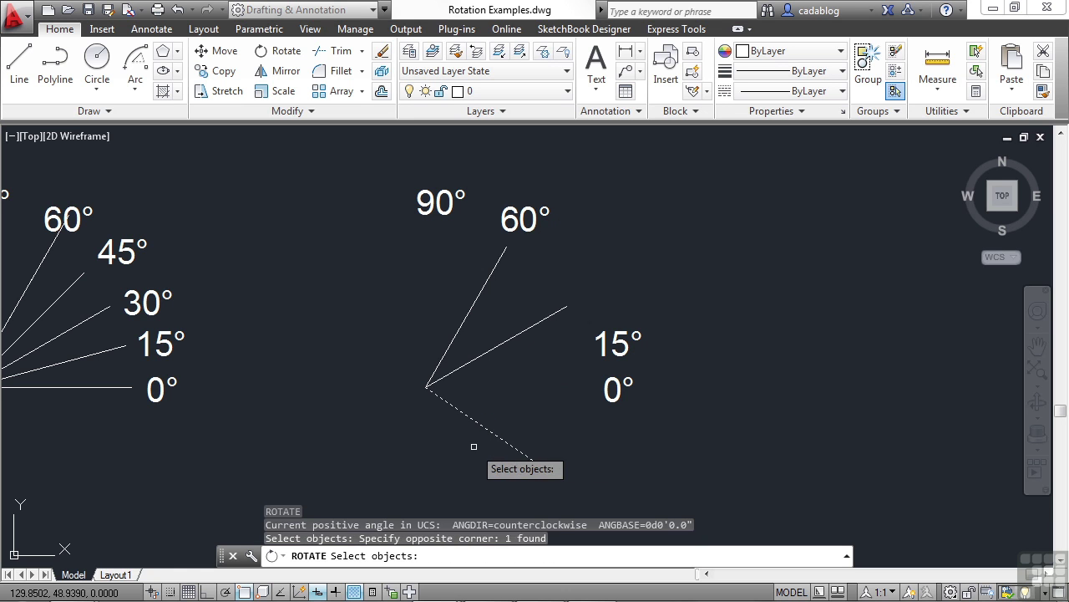
pyautogui.press('Return')
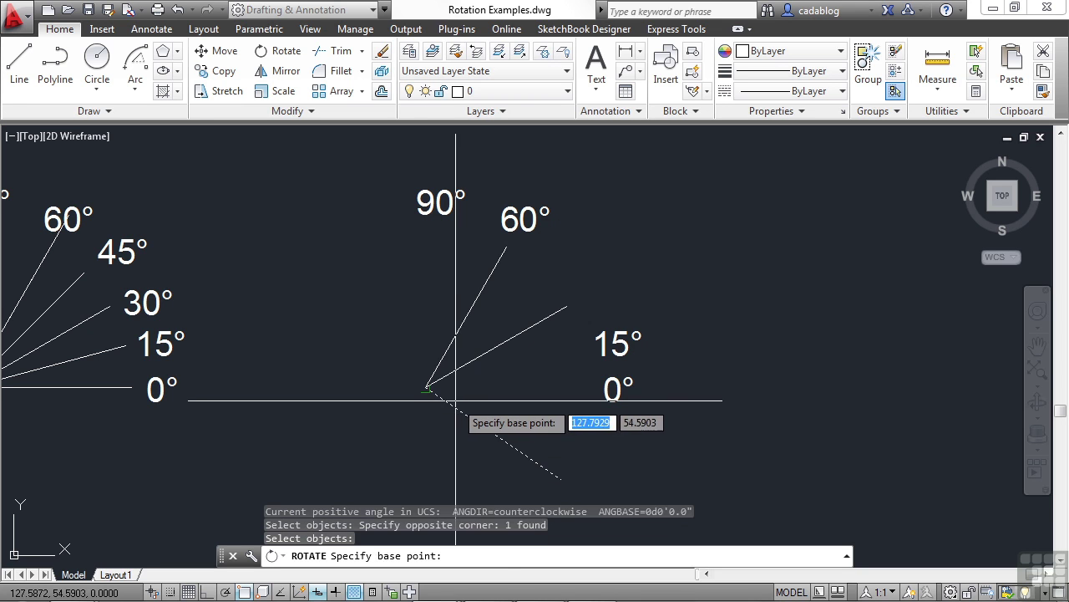
pyautogui.click(427, 387)
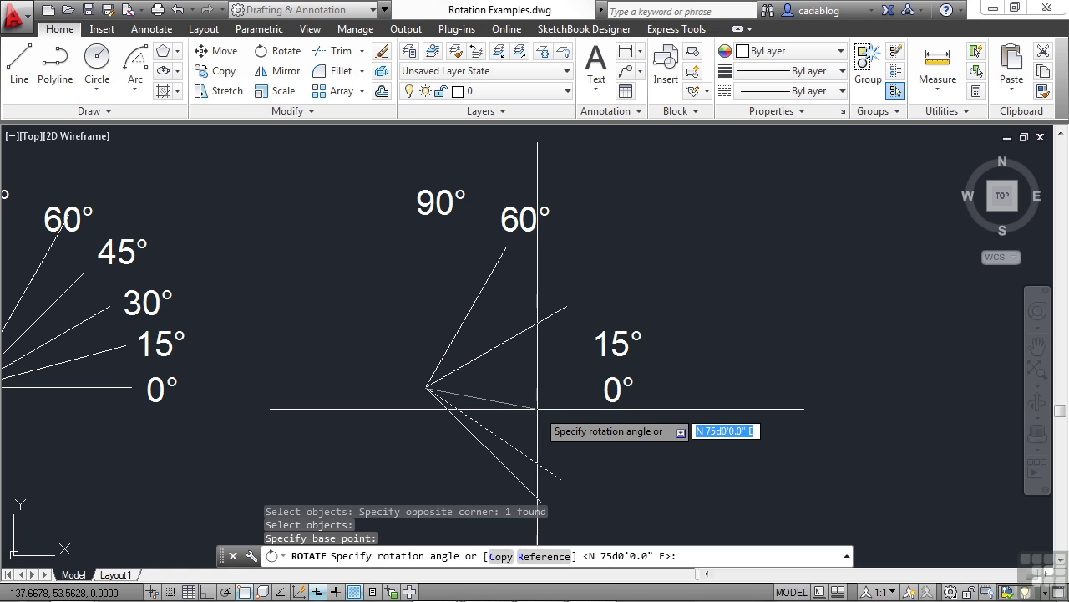
pyautogui.write('r')
pyautogui.press('Return')
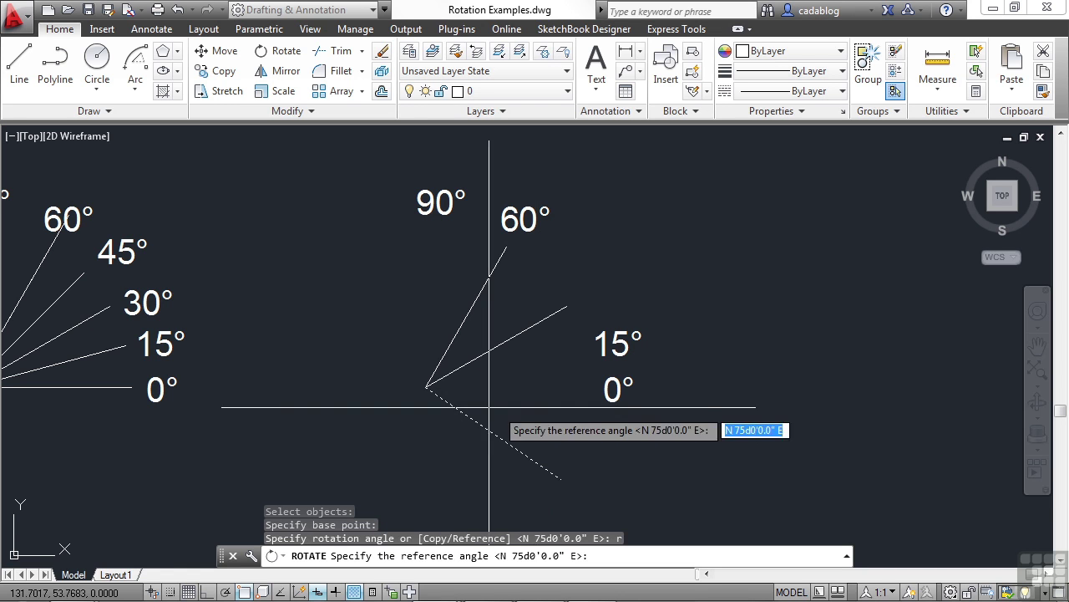
pyautogui.click(427, 388)
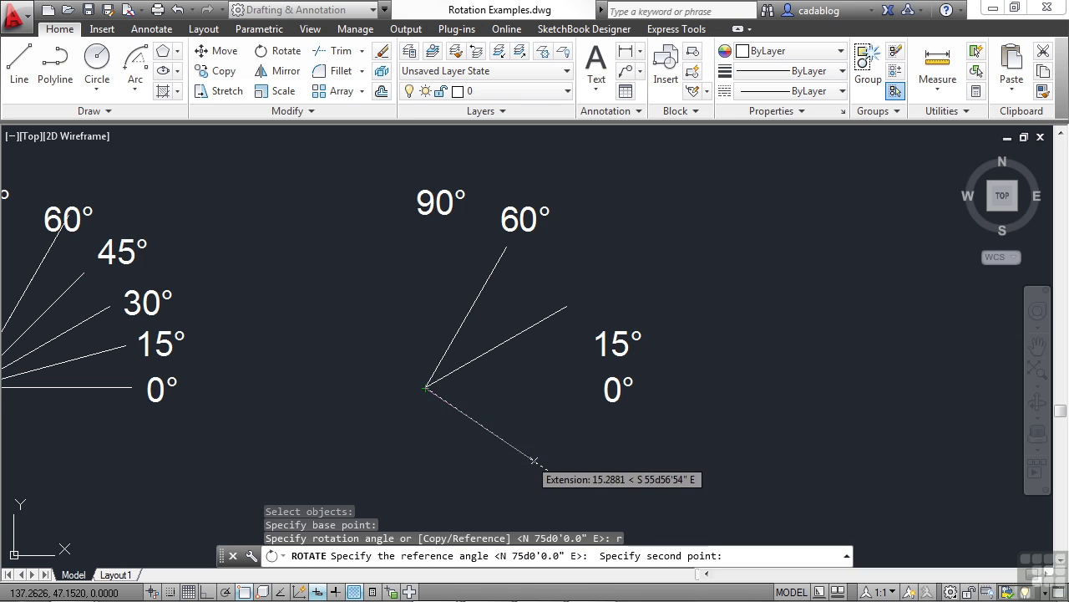
pyautogui.click(555, 474)
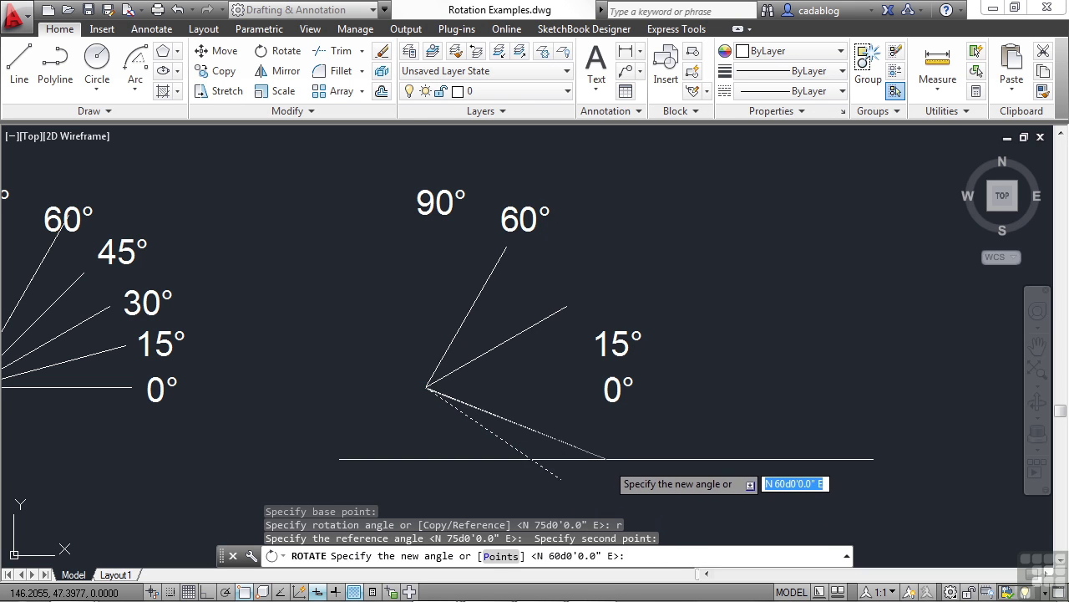
pyautogui.write('0')
pyautogui.press('Return')
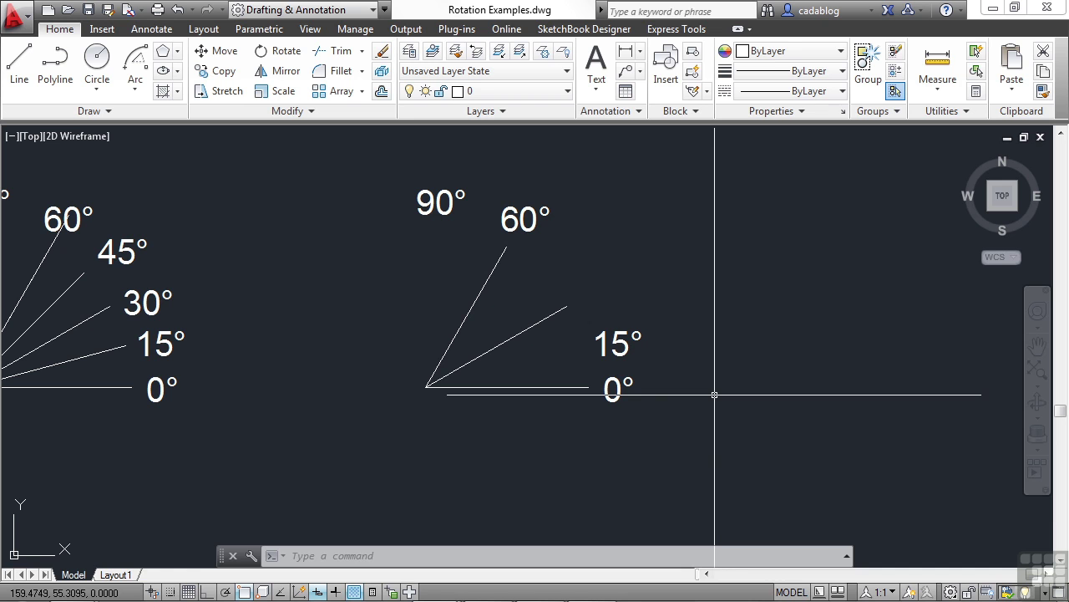
# Rotate a copy of the 0° line 90° about its corner, keeping the original.
pyautogui.write('ro')
pyautogui.press('Return')
pyautogui.click(543, 376)
pyautogui.click(531, 405)
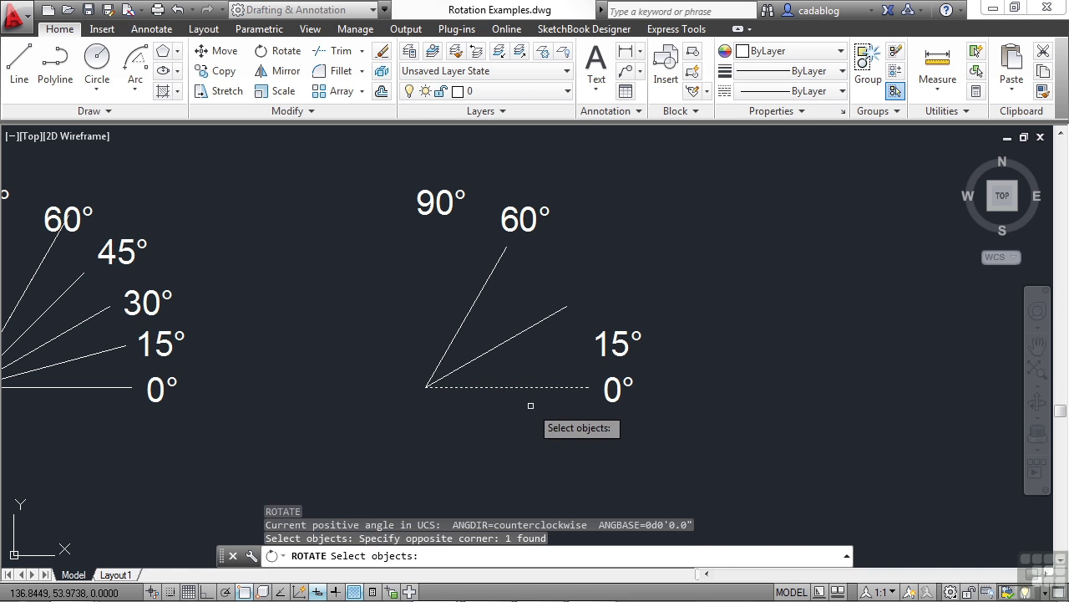
pyautogui.press('Return')
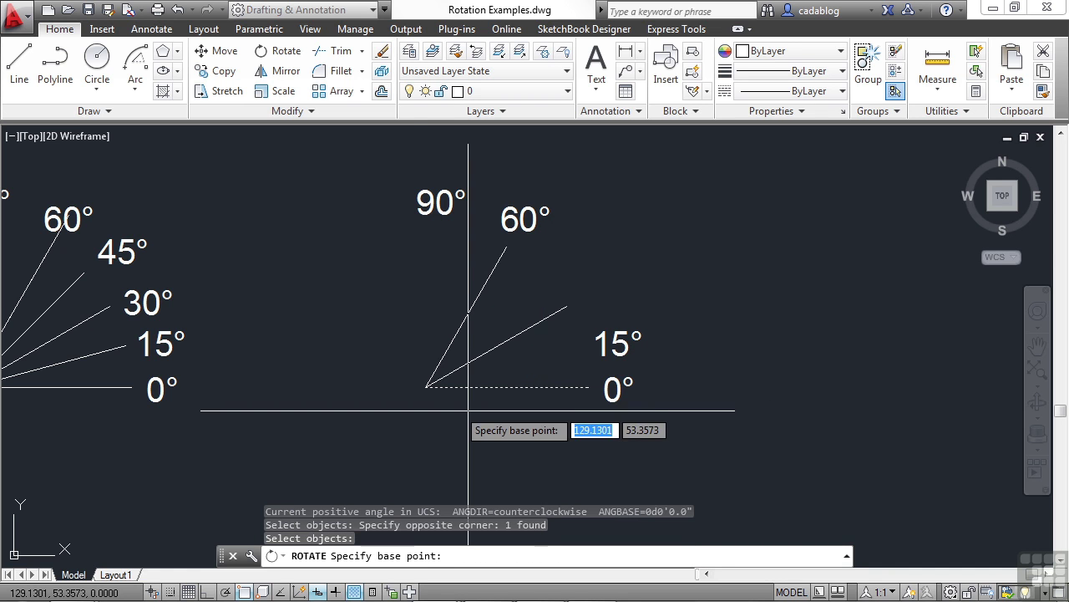
pyautogui.click(418, 387)
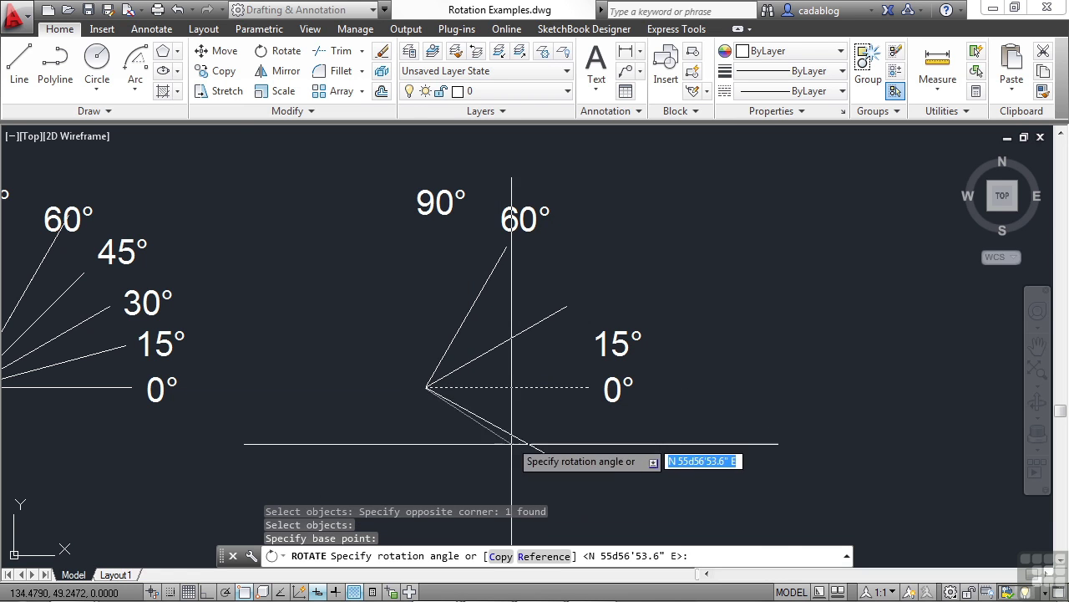
pyautogui.click(504, 558)
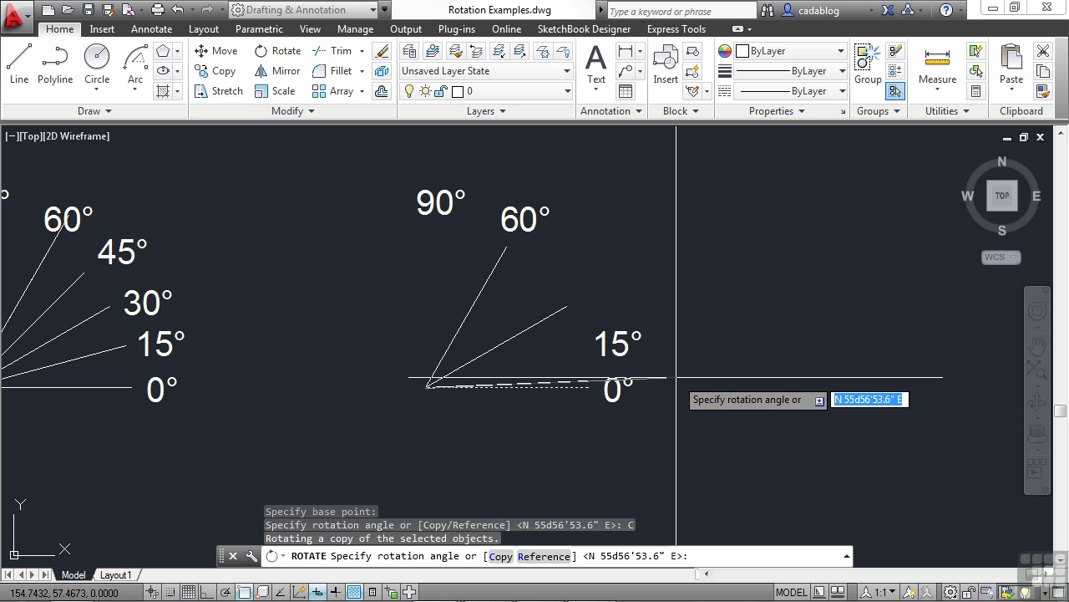
pyautogui.write('90')
pyautogui.press('Return')
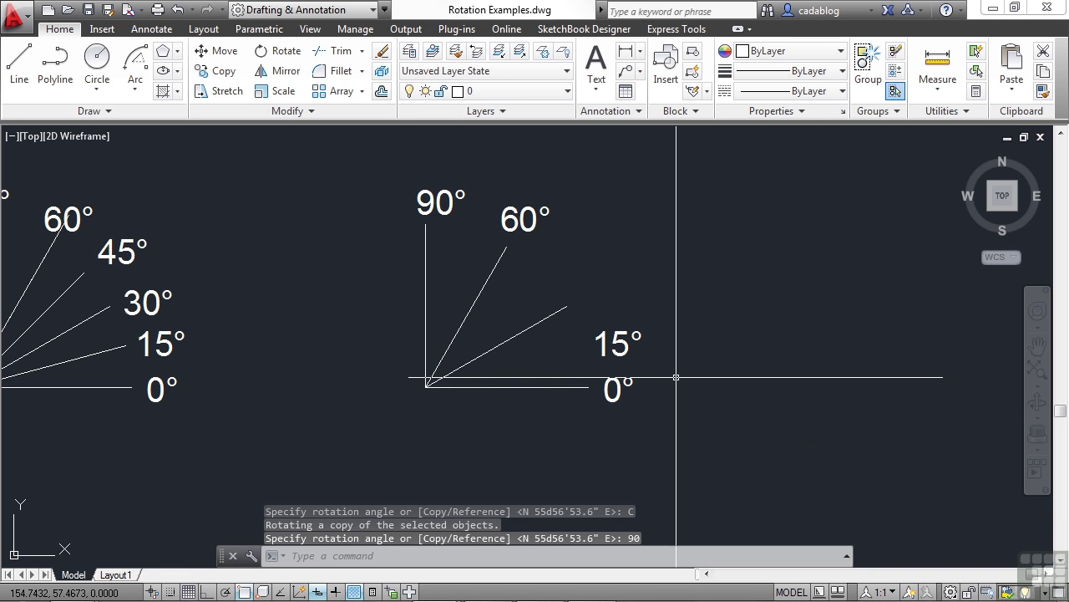